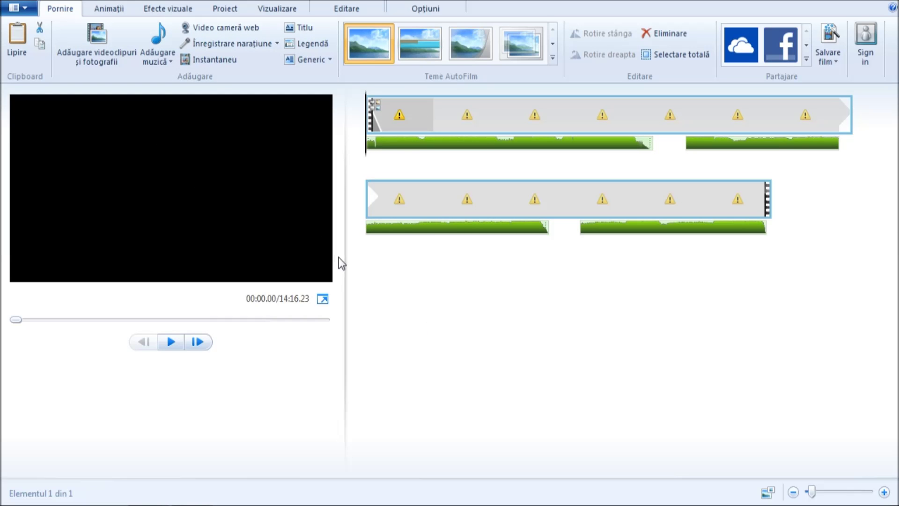
# Delete the existing clip from the storyboard and discard the changes to the Filmul meu project
pyautogui.rightClick(402, 111)
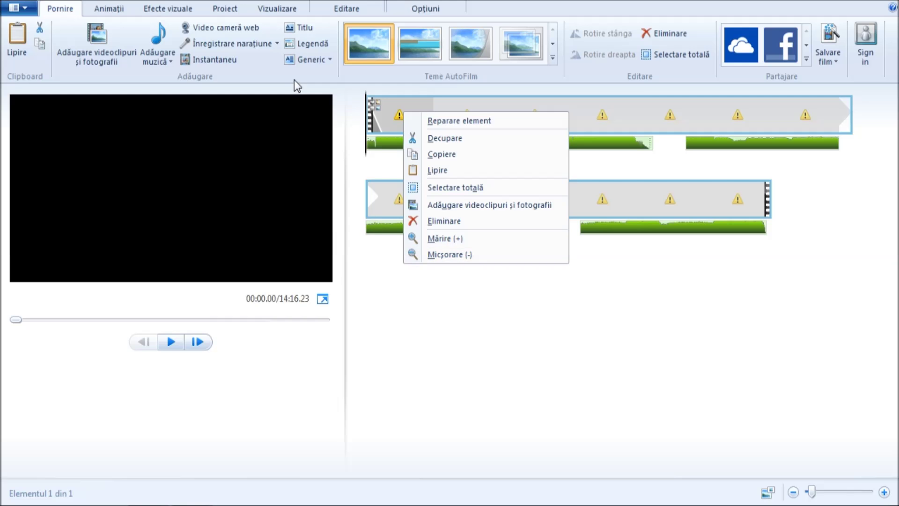
pyautogui.click(491, 220)
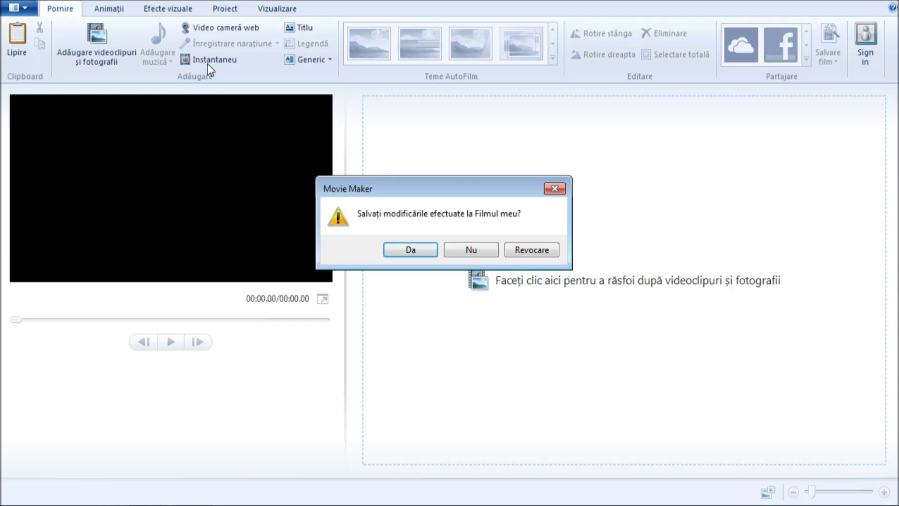
pyautogui.click(470, 249)
pyautogui.click(557, 172)
pyautogui.click(411, 245)
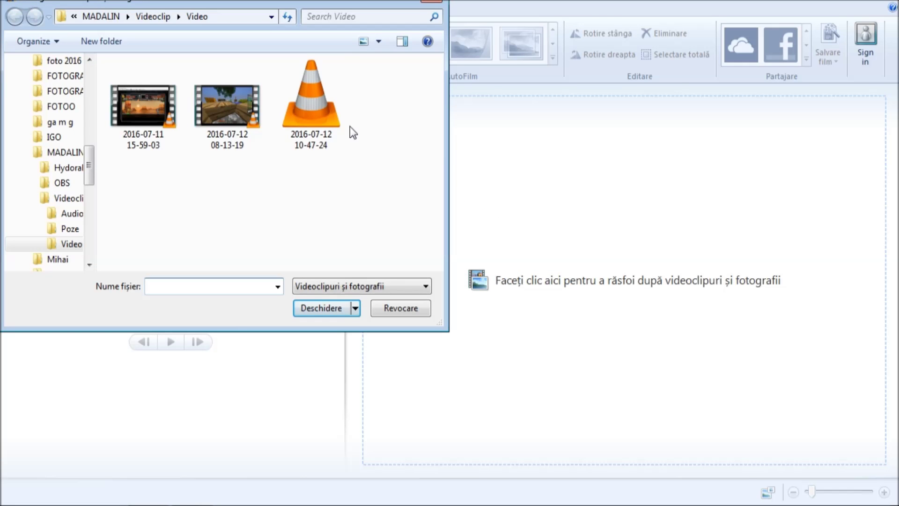
pyautogui.doubleClick(318, 111)
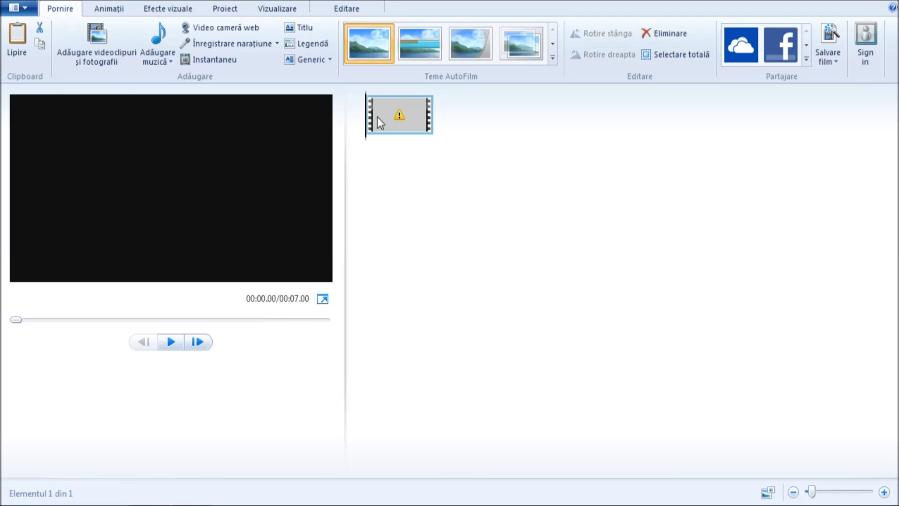
pyautogui.rightClick(405, 107)
pyautogui.click(450, 220)
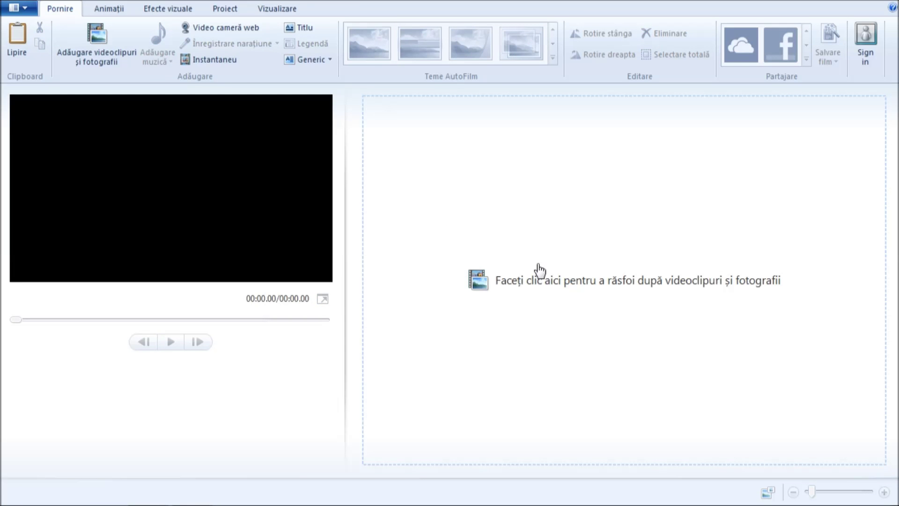
# Try the video and music audio emphasis, and set the project's audio to Fără accentuare
pyautogui.click(232, 14)
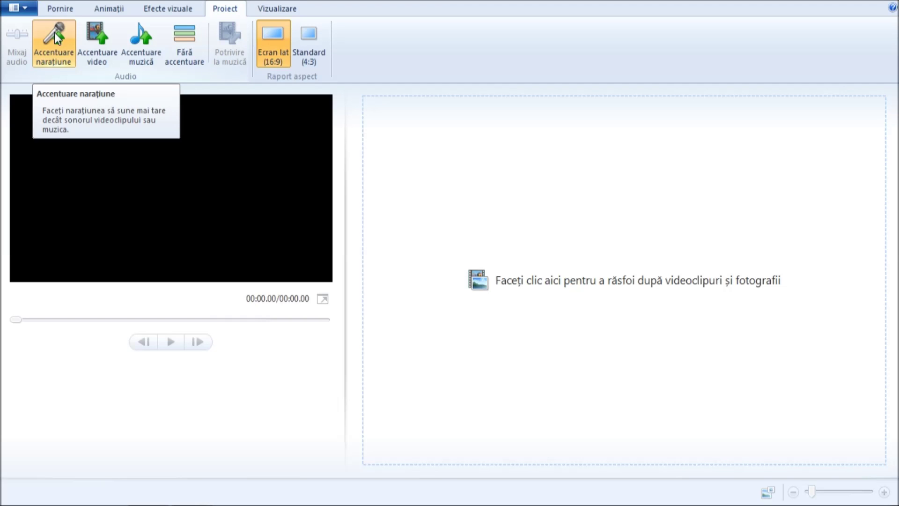
pyautogui.click(105, 35)
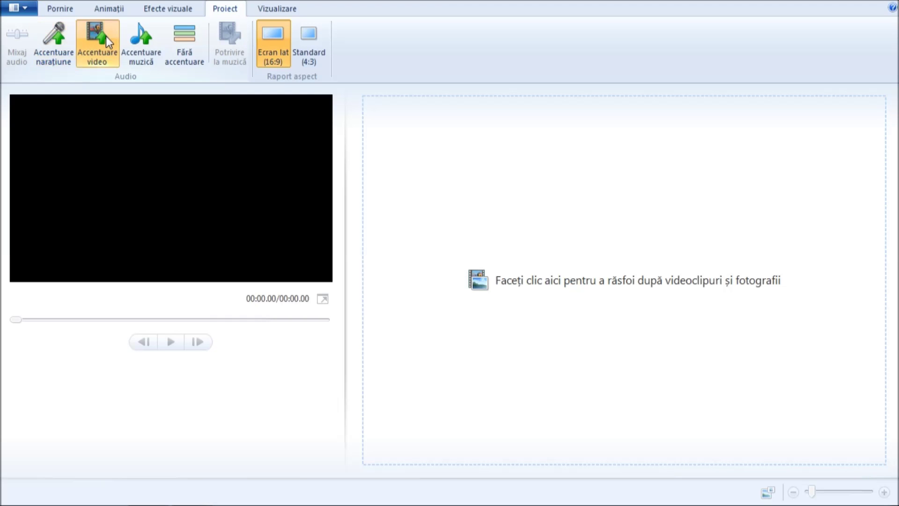
pyautogui.click(141, 43)
pyautogui.click(175, 42)
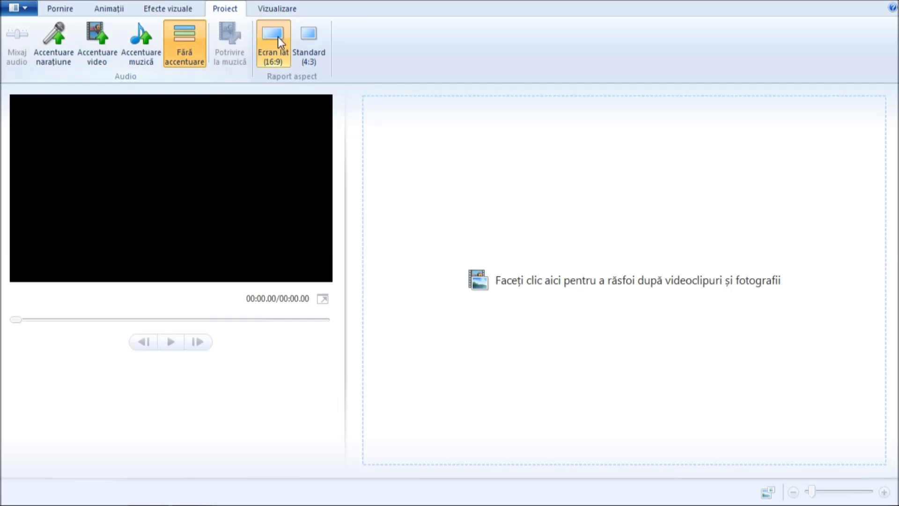
pyautogui.click(259, 13)
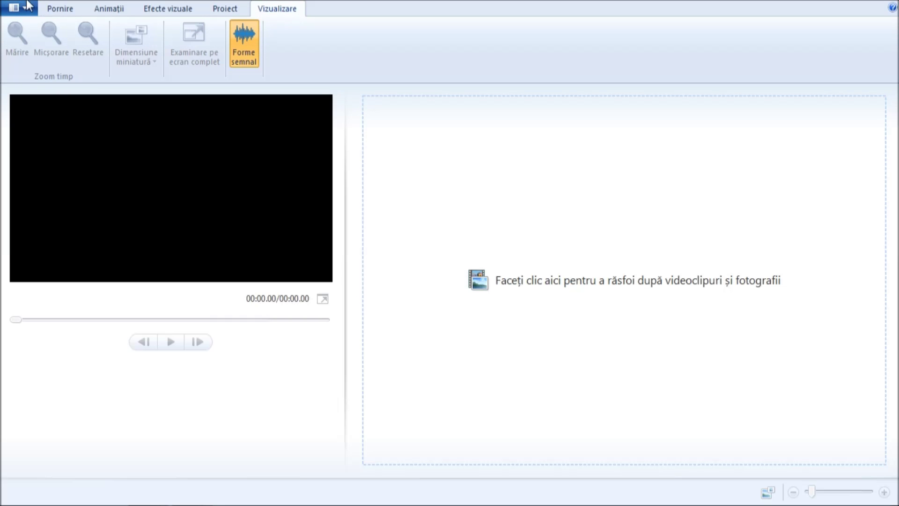
pyautogui.click(504, 207)
pyautogui.click(145, 120)
pyautogui.doubleClick(145, 117)
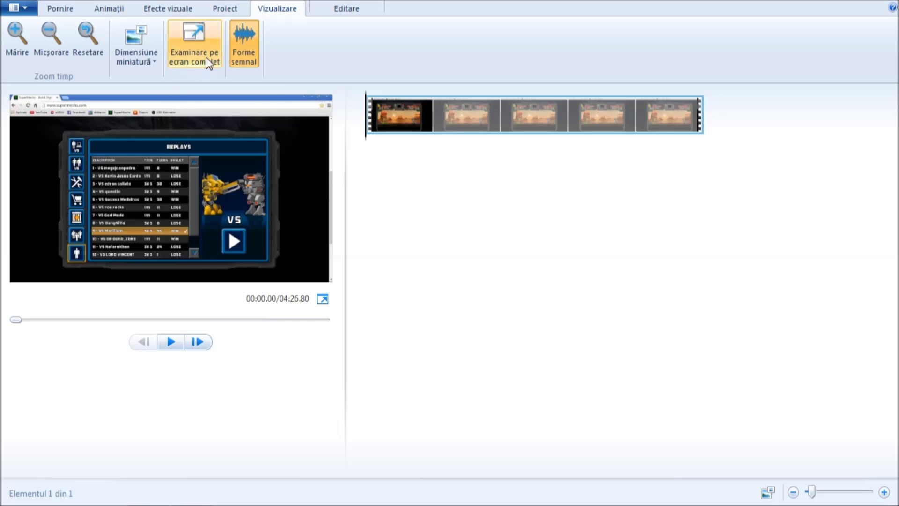
# Add the song Syn Cole - Feel Good (Radio Edit) [NCS] as background music from the start of the movie
pyautogui.click(58, 9)
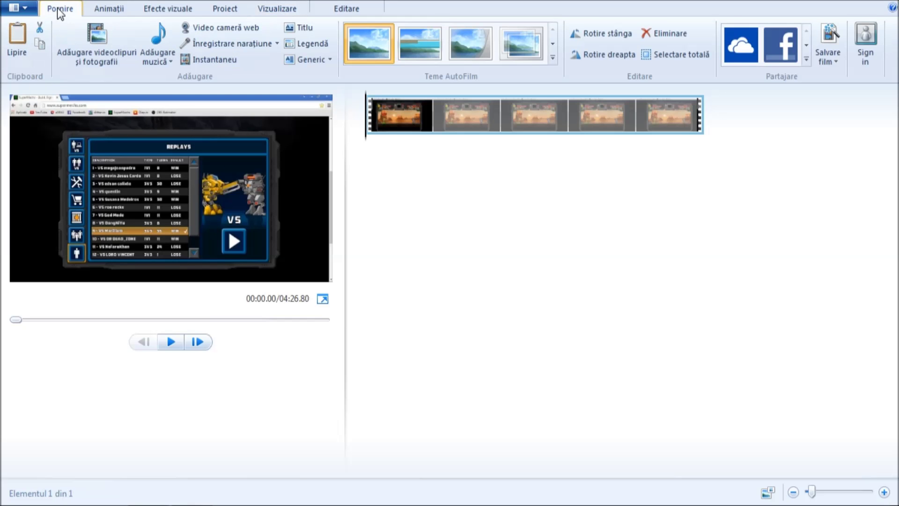
pyautogui.click(163, 56)
pyautogui.click(209, 160)
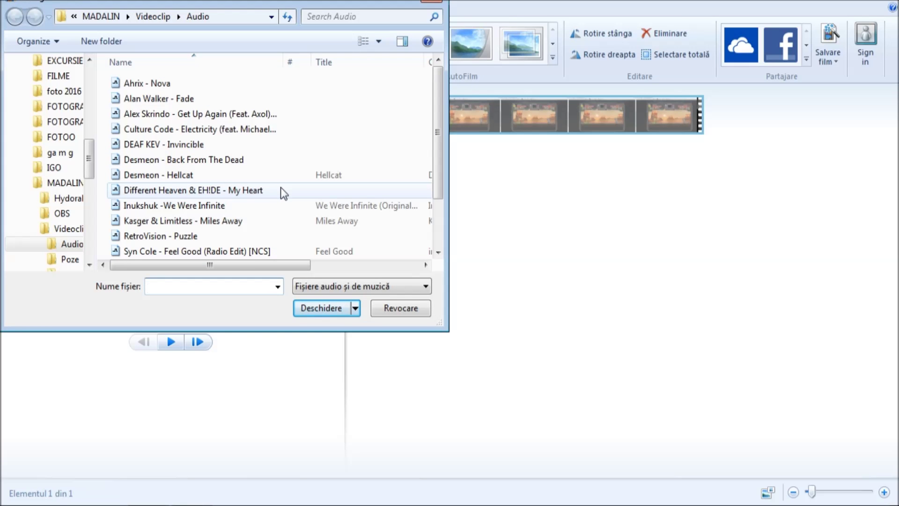
pyautogui.click(236, 252)
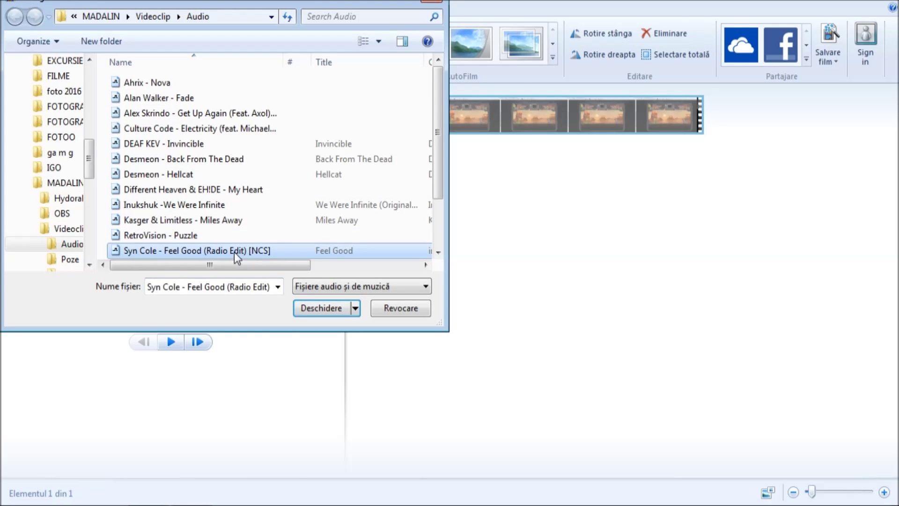
pyautogui.click(318, 311)
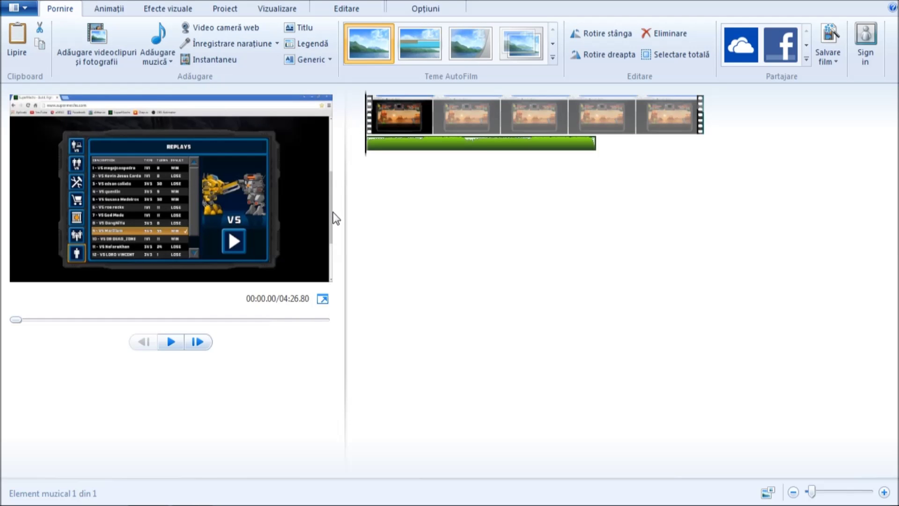
# Preview the opening of the movie briefly and look over the visual effects and project settings
pyautogui.click(178, 342)
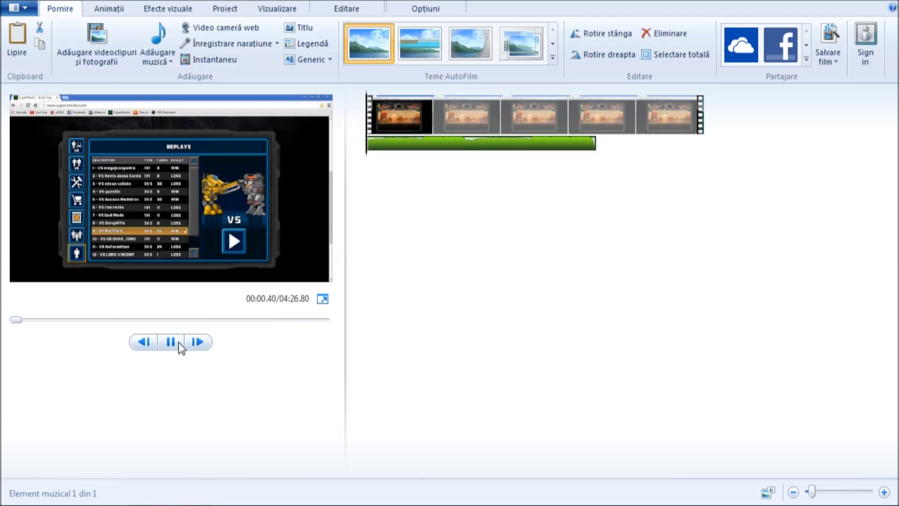
pyautogui.click(178, 342)
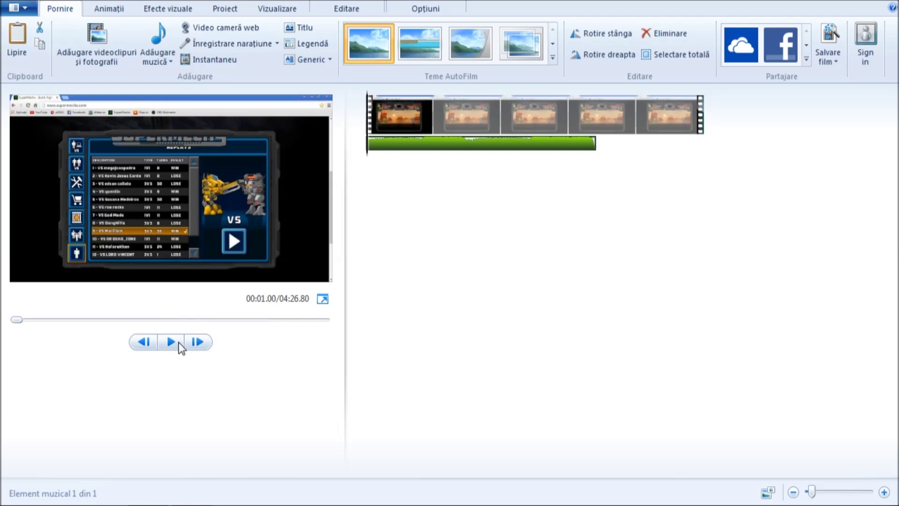
pyautogui.click(352, 9)
pyautogui.click(302, 9)
pyautogui.click(189, 8)
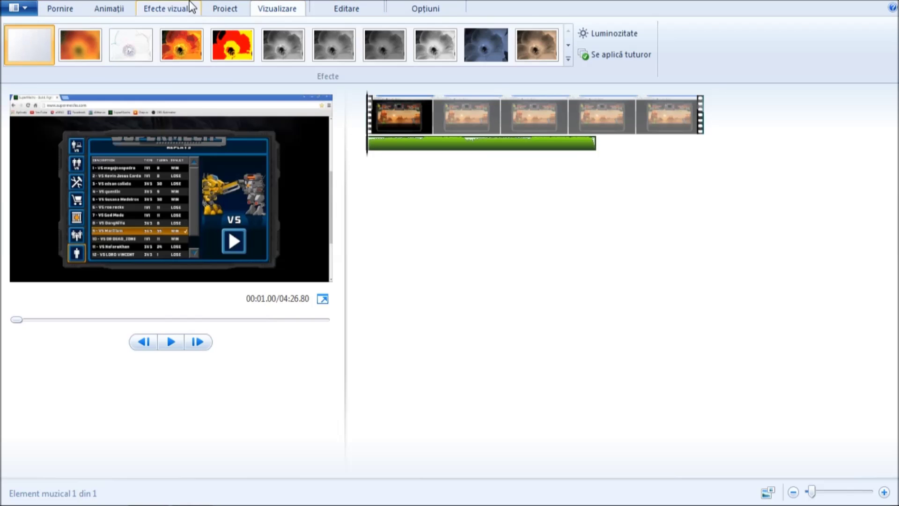
pyautogui.click(225, 10)
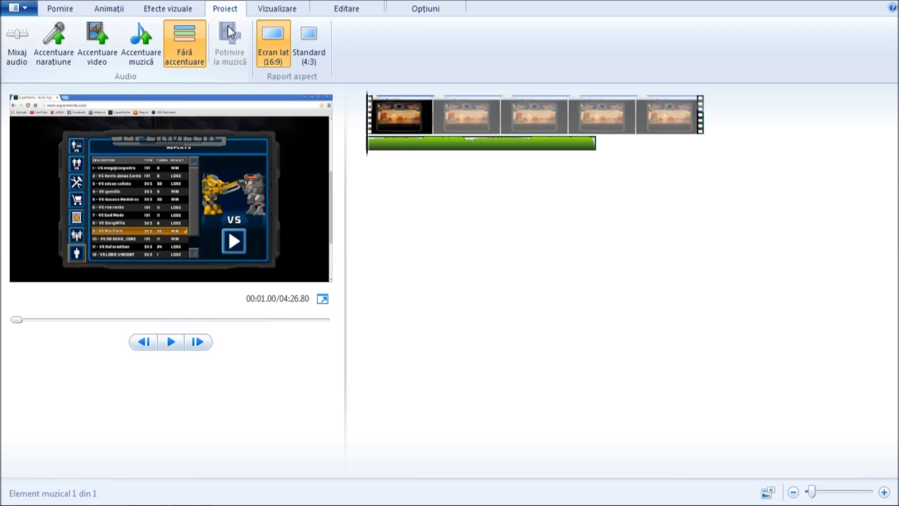
pyautogui.click(359, 13)
# View the music track's options and delete the track from the timeline
pyautogui.click(413, 12)
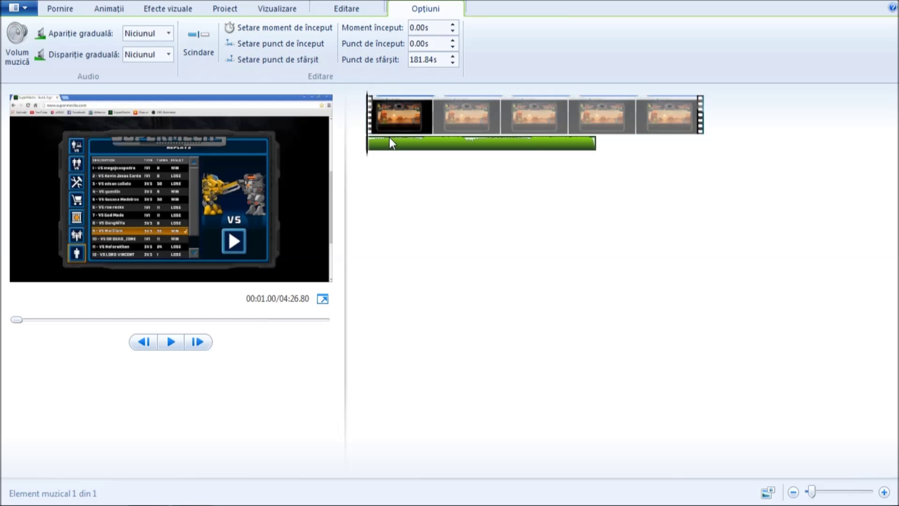
pyautogui.click(476, 150)
pyautogui.press('Delete')
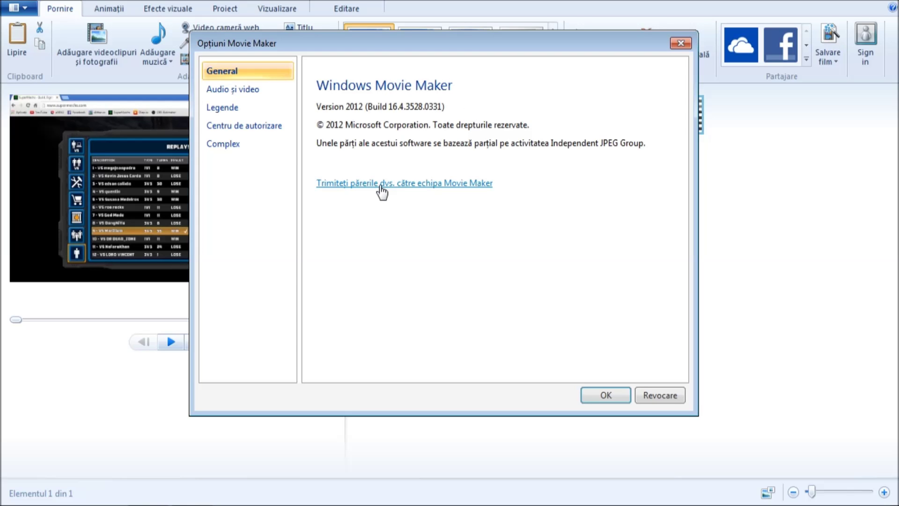
# Examine the available audio devices in the program's audio and video options
pyautogui.click(272, 92)
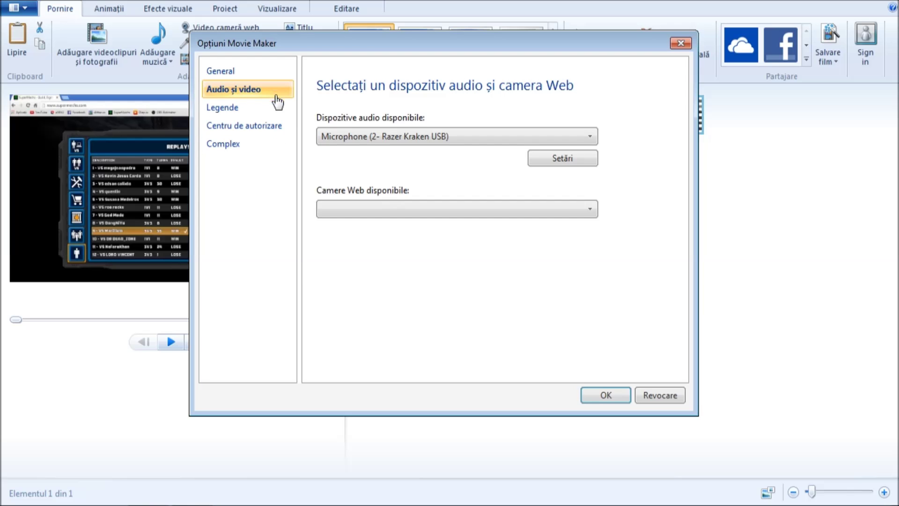
pyautogui.click(372, 135)
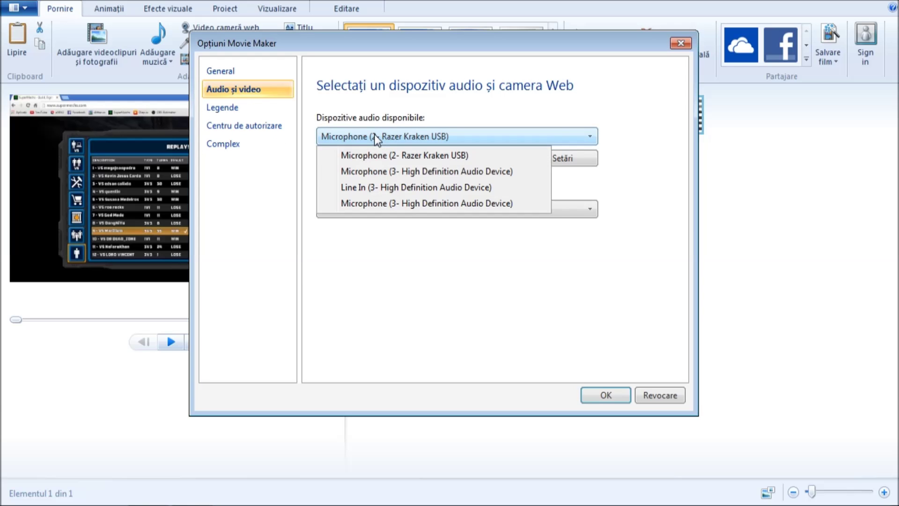
pyautogui.click(374, 135)
pyautogui.click(374, 135)
pyautogui.click(375, 135)
pyautogui.click(374, 135)
pyautogui.click(547, 104)
# Review the Windows playback, recording, sounds and communications settings, and close the Sound dialog
pyautogui.click(559, 162)
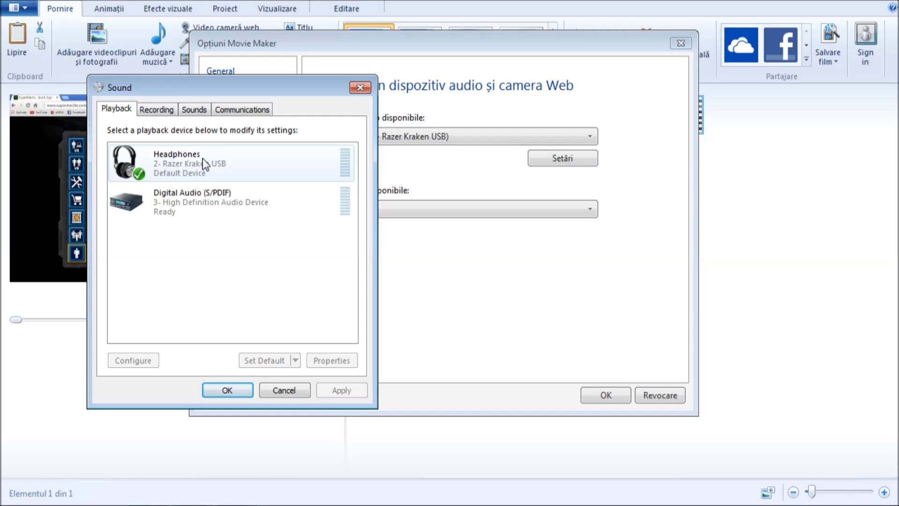
pyautogui.click(158, 109)
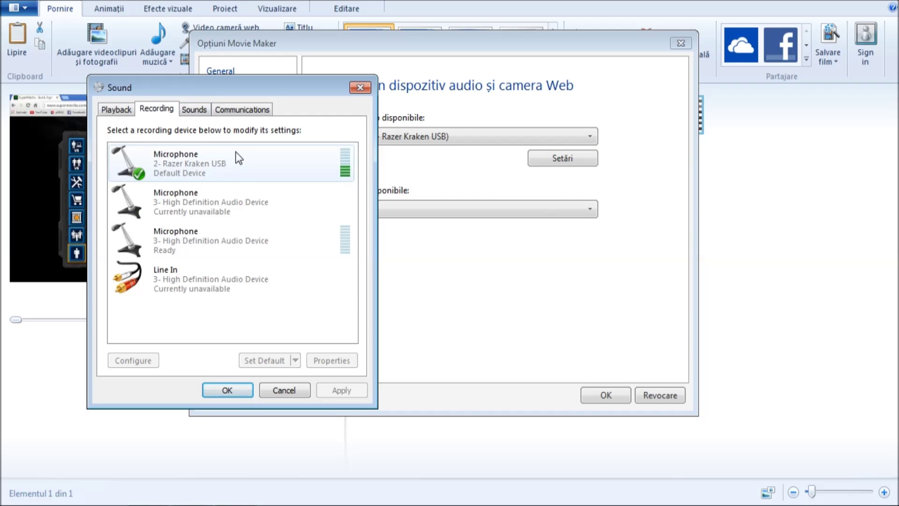
pyautogui.click(194, 111)
pyautogui.click(240, 111)
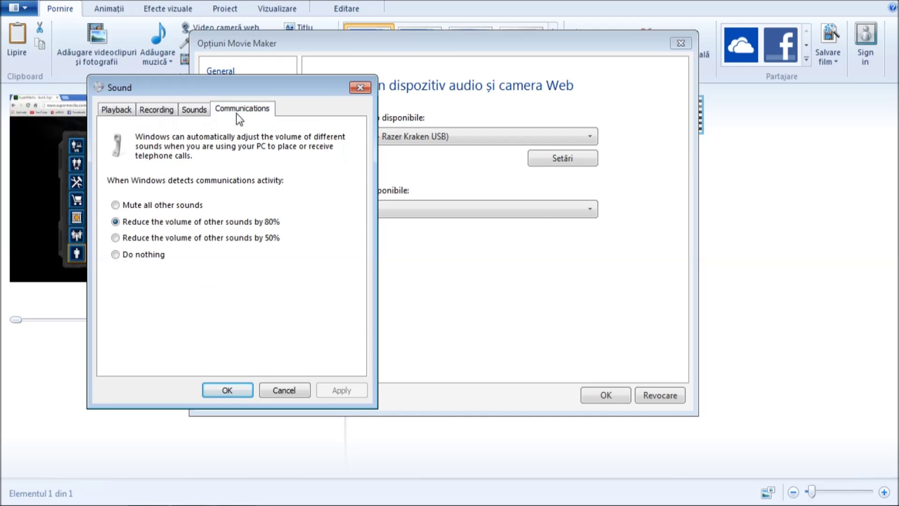
pyautogui.click(359, 88)
# Review the Legende, Centru de autorizare and Complex program options, and close the options dialog
pyautogui.click(262, 111)
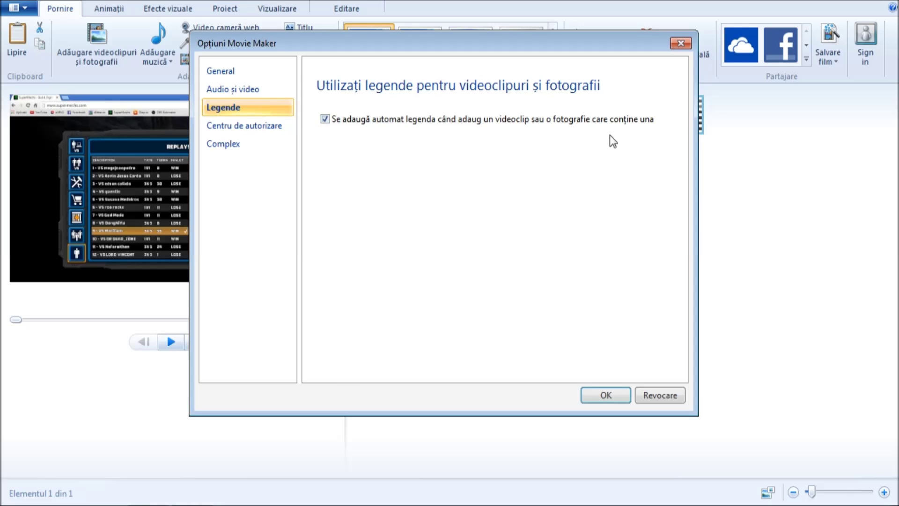
pyautogui.click(261, 135)
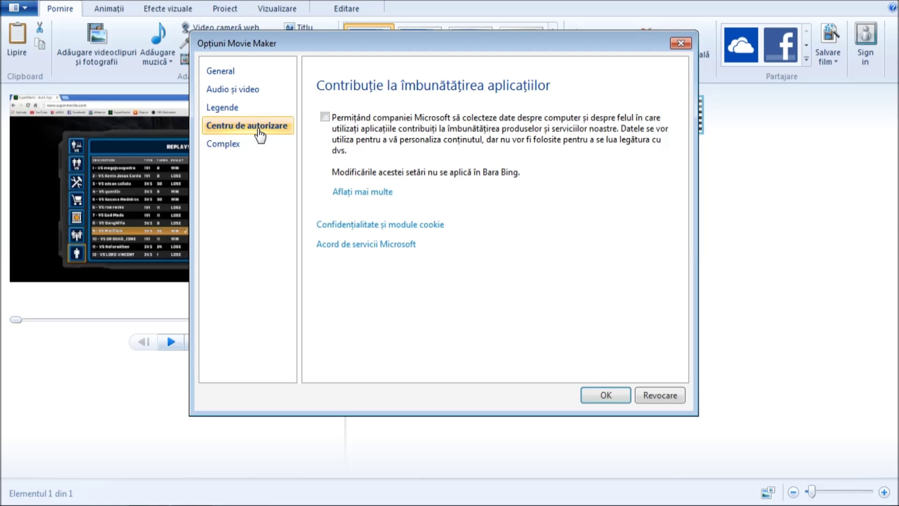
pyautogui.click(247, 146)
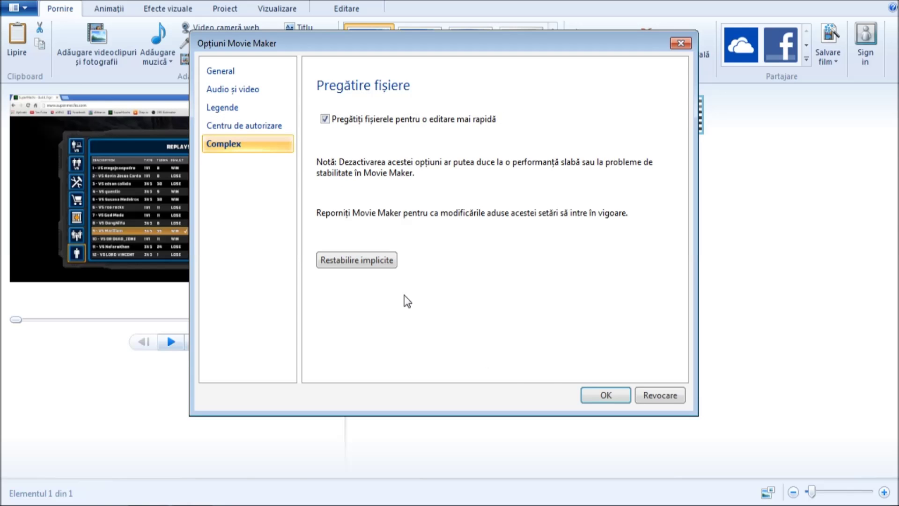
pyautogui.click(617, 399)
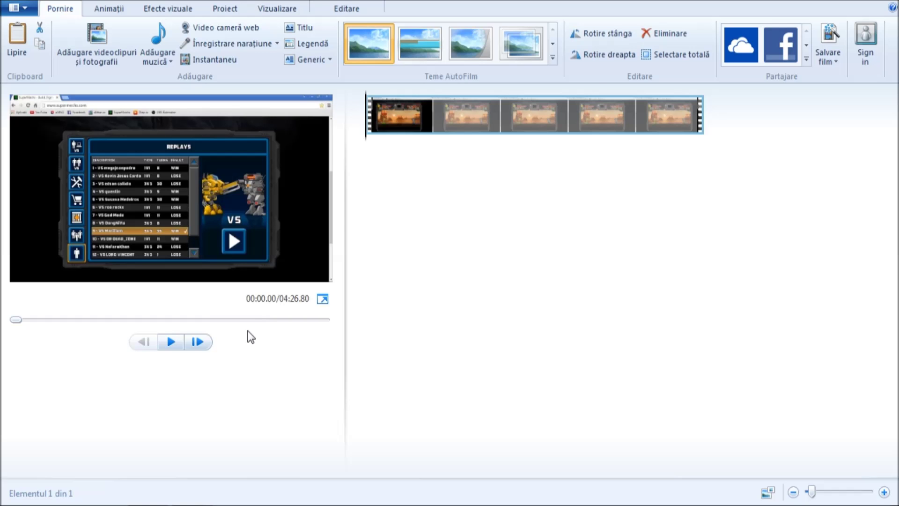
# Base the custom movie setting on the preset Pentru ecrane de înaltă definiție
pyautogui.click(440, 110)
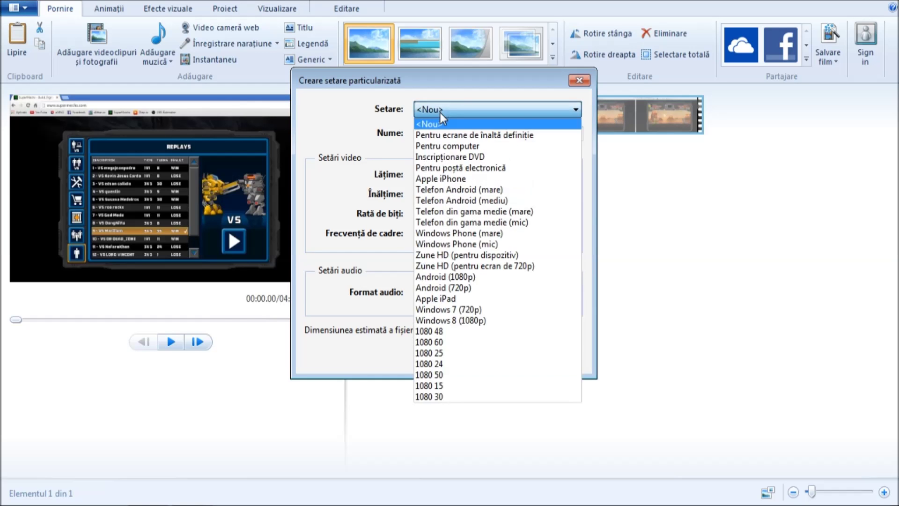
pyautogui.click(457, 136)
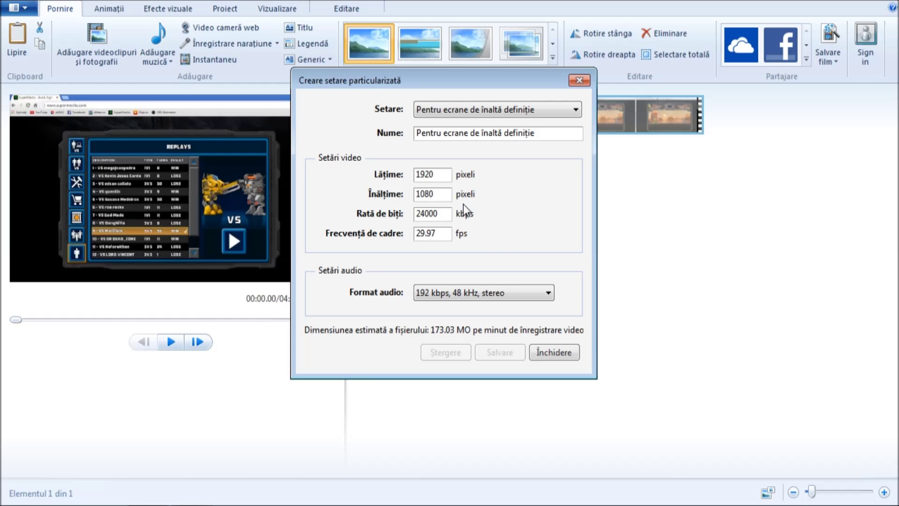
# Re-enter the custom movie setting's width as 1920 pixels and its height as 1080 pixels
pyautogui.click(439, 179)
pyautogui.write('4')
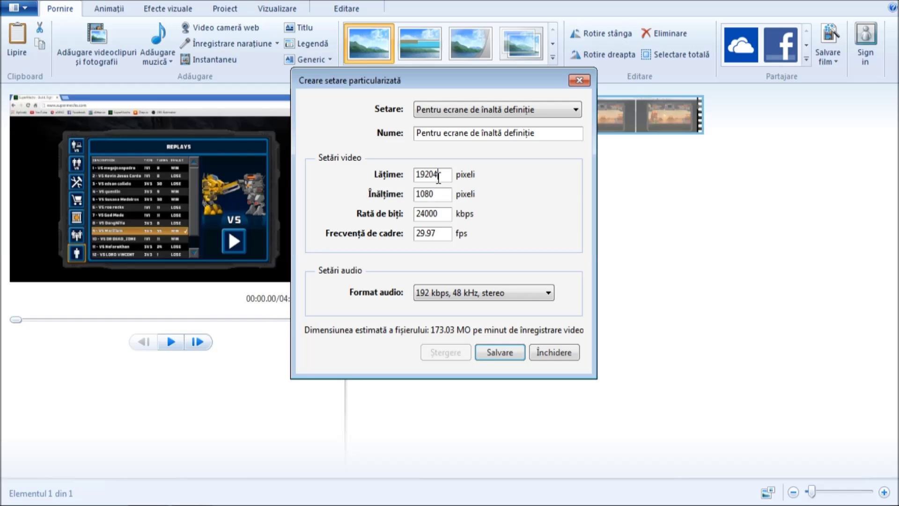
pyautogui.press('BackSpace')
pyautogui.click(435, 194)
pyautogui.press('BackSpace')
pyautogui.press('BackSpace')
pyautogui.write('80')
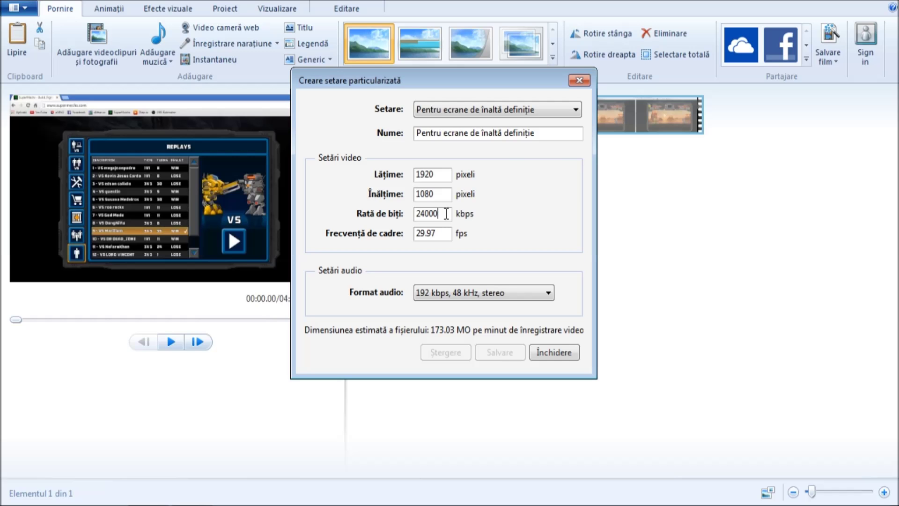
# Re-enter the custom movie setting's bit rate as 24000 kbps
pyautogui.press('BackSpace')
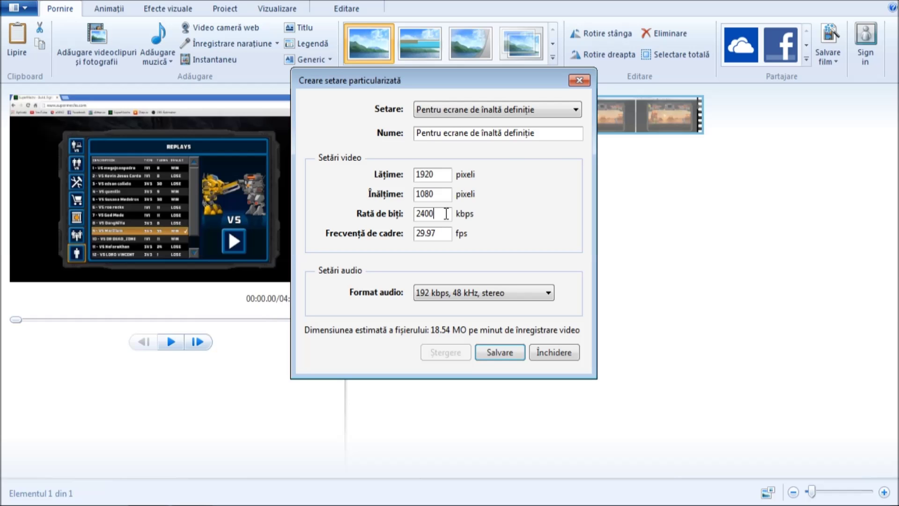
pyautogui.write('00')
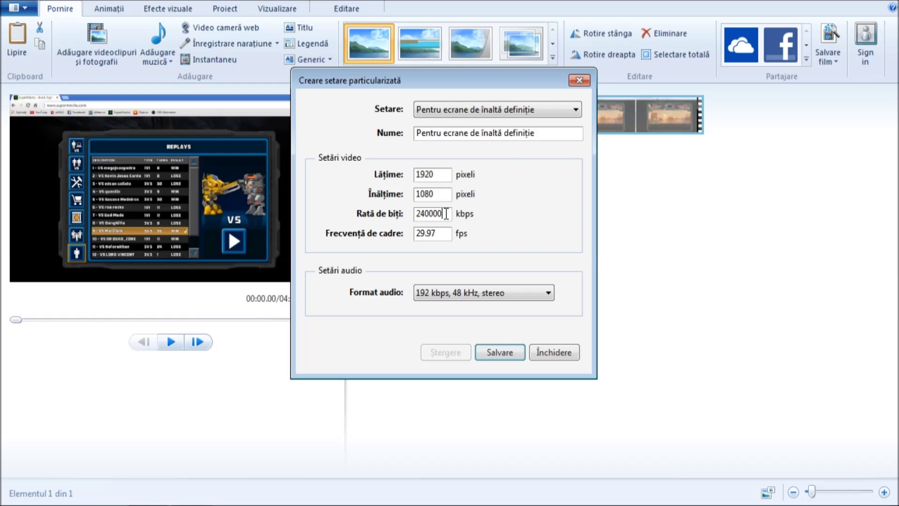
pyautogui.press('BackSpace')
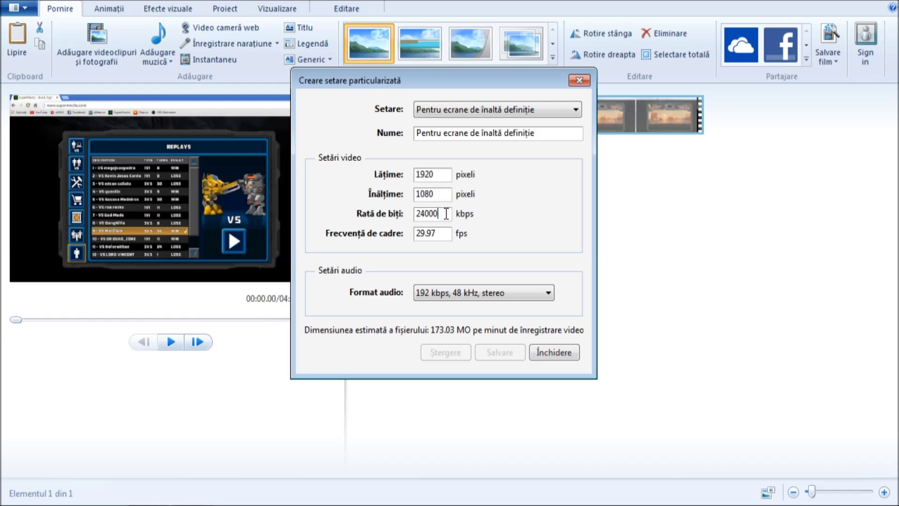
# Set the custom movie setting's frame rate to 29 fps and its audio format to 128 kbps, 44.1 kHz, stereo
pyautogui.click(446, 232)
pyautogui.press('BackSpace')
pyautogui.press('BackSpace')
pyautogui.press('BackSpace')
pyautogui.press('BackSpace')
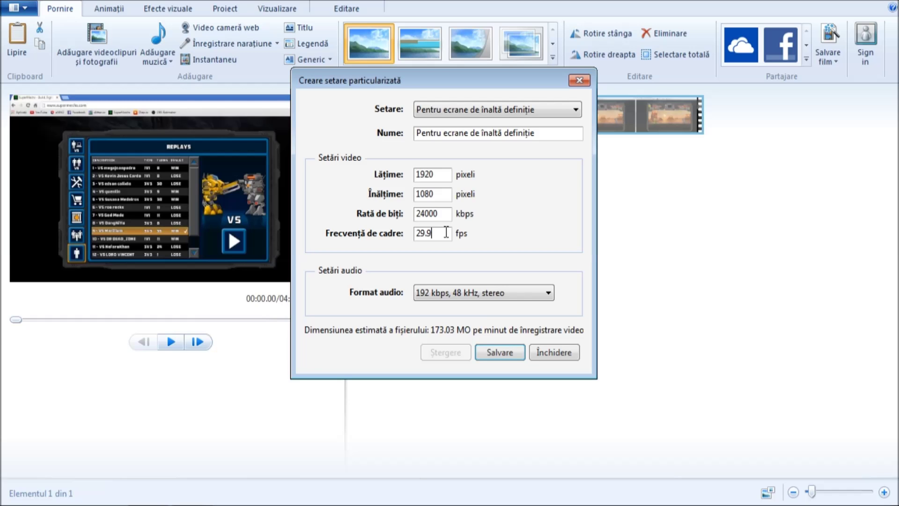
pyautogui.press('BackSpace')
pyautogui.write('29')
pyautogui.click(443, 292)
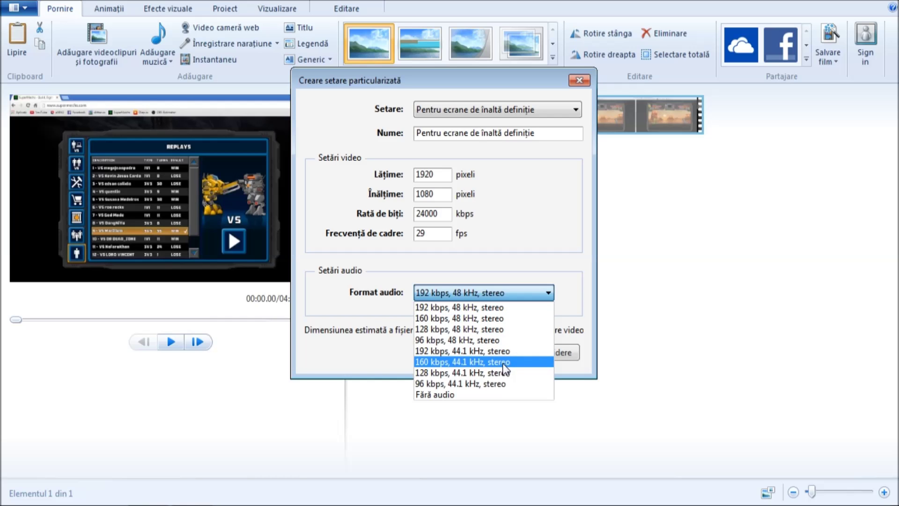
pyautogui.click(529, 373)
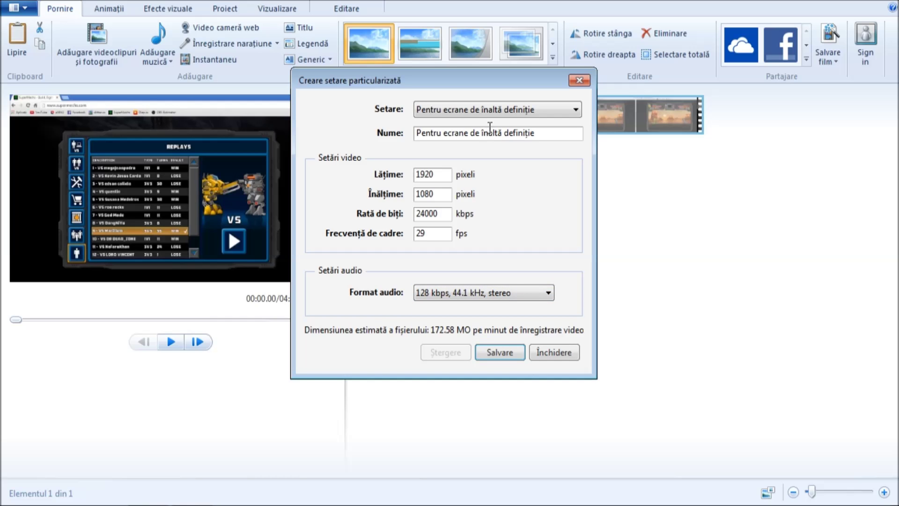
# Load the Pentru computer preset and examine its video values and available audio formats
pyautogui.click(560, 107)
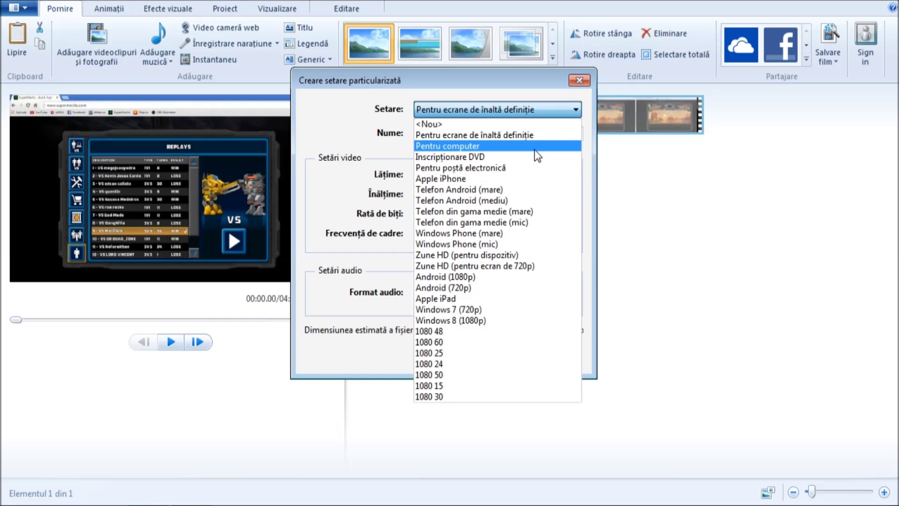
pyautogui.click(535, 149)
pyautogui.click(470, 253)
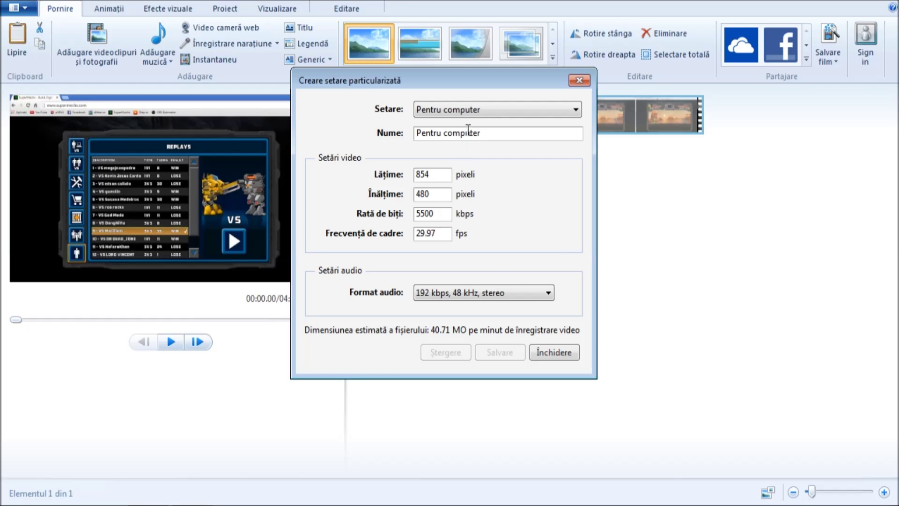
pyautogui.click(518, 291)
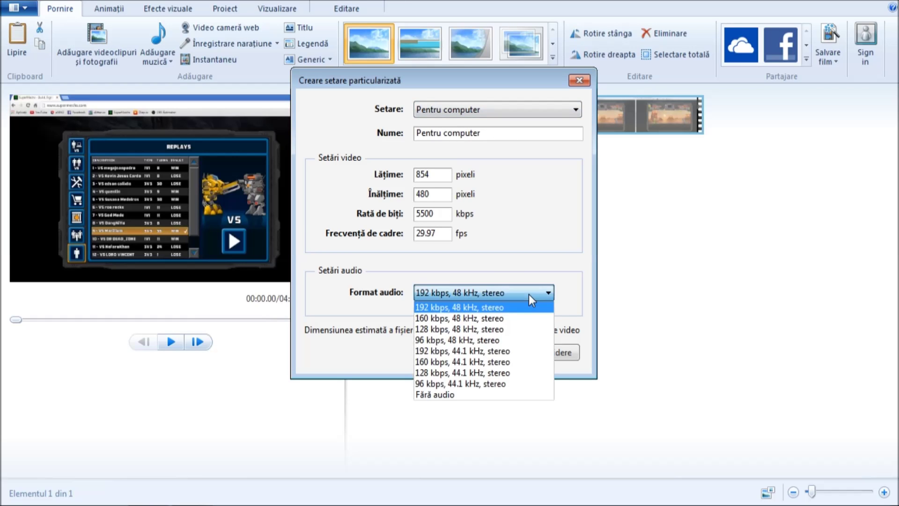
pyautogui.click(529, 294)
# Examine the values of the Inscripționare DVD, Pentru poștă electronică and Apple iPhone presets
pyautogui.click(496, 108)
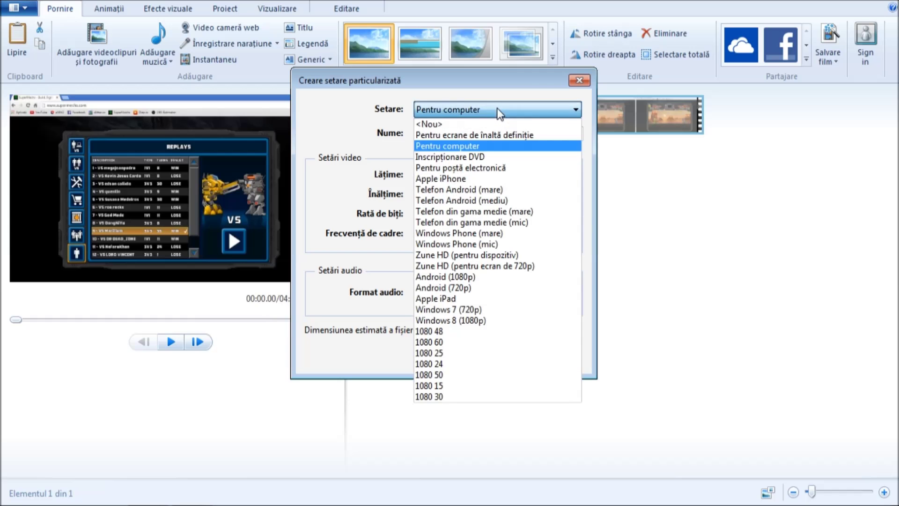
pyautogui.click(495, 156)
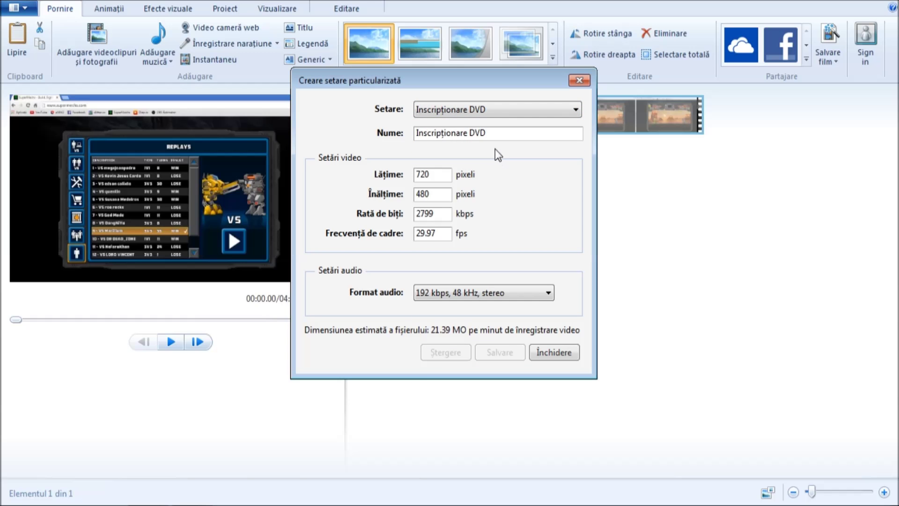
pyautogui.click(501, 110)
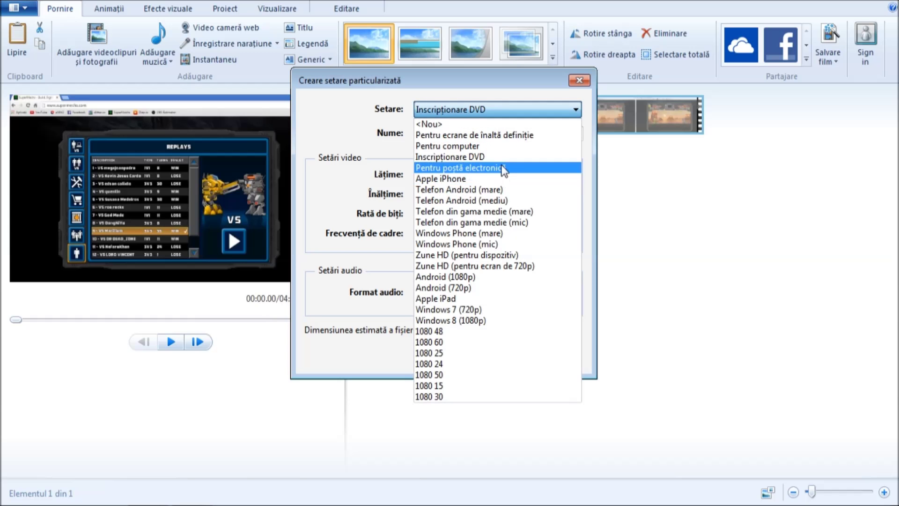
pyautogui.click(501, 164)
pyautogui.click(500, 109)
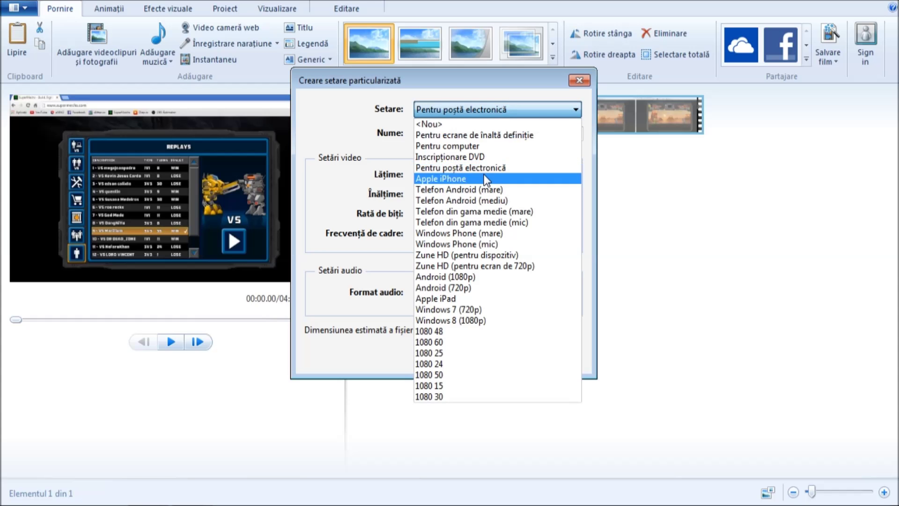
pyautogui.click(484, 175)
pyautogui.click(502, 105)
pyautogui.click(502, 105)
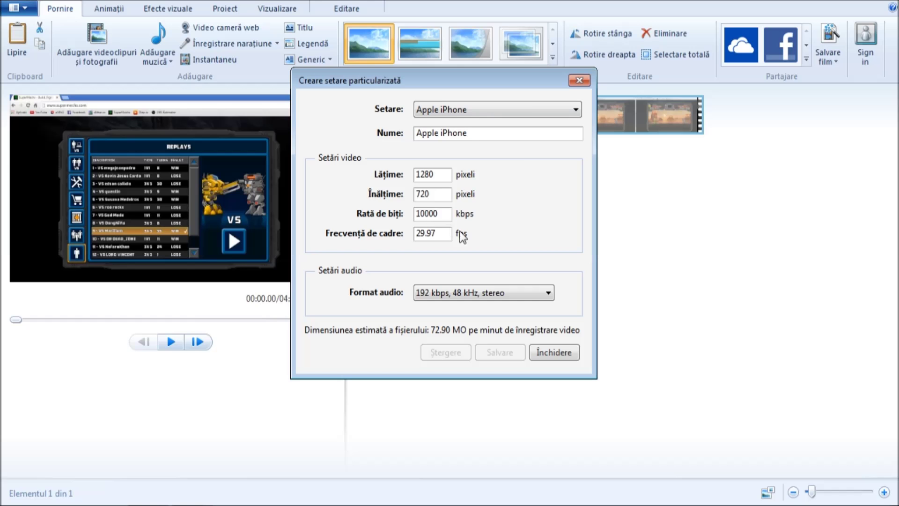
# Examine the large and medium Telefon Android presets and the large and small Telefon din gama medie presets
pyautogui.click(504, 108)
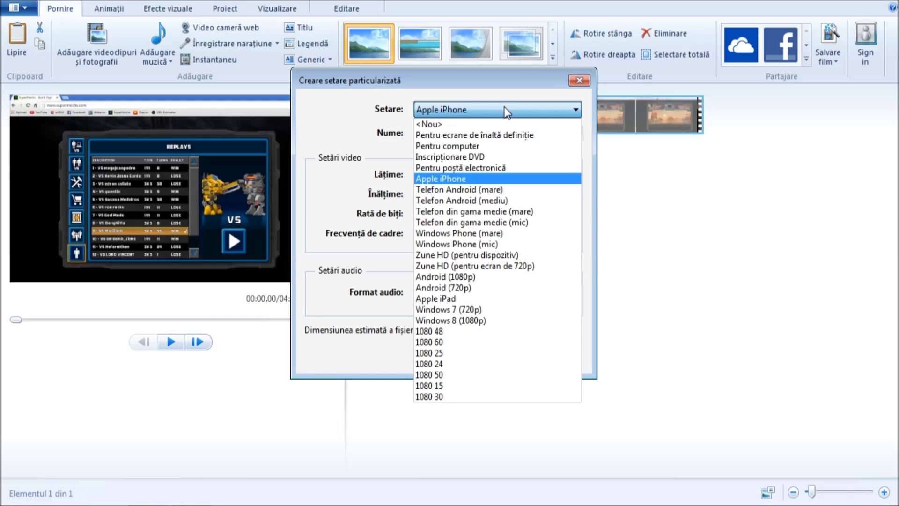
pyautogui.click(500, 189)
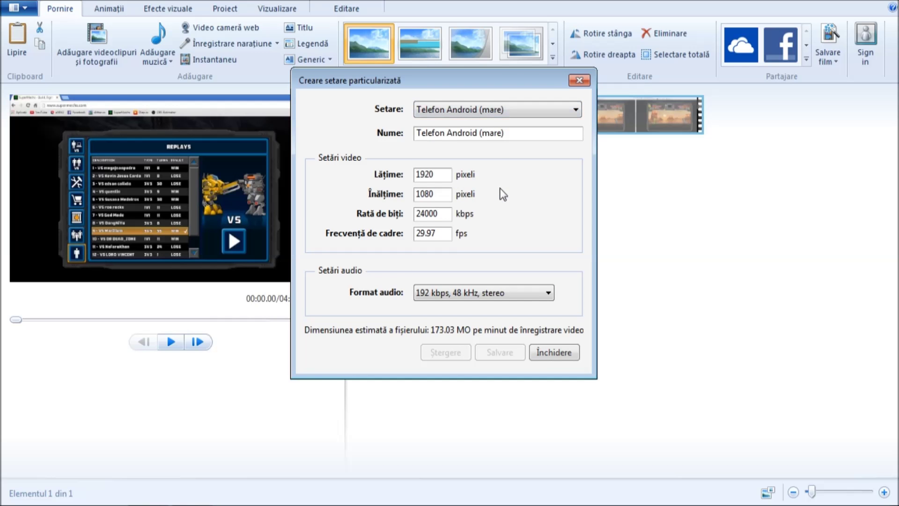
pyautogui.click(487, 105)
pyautogui.click(521, 201)
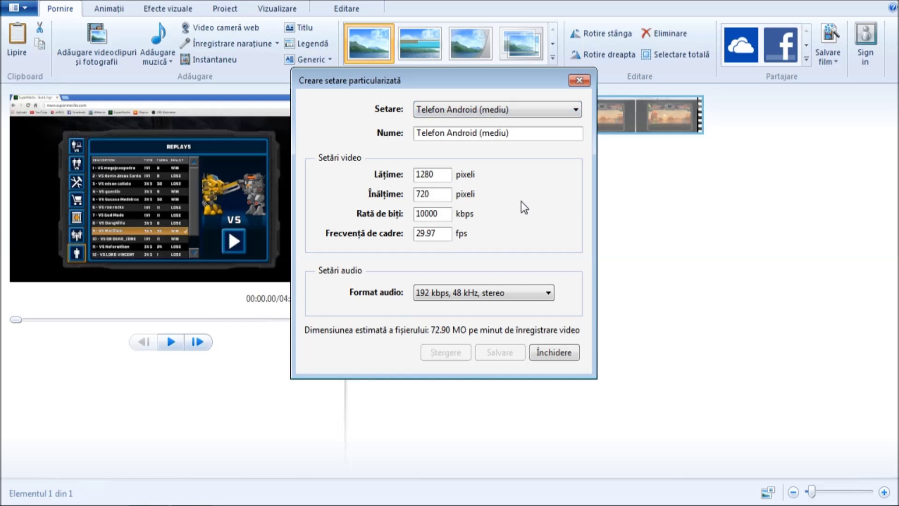
pyautogui.click(481, 110)
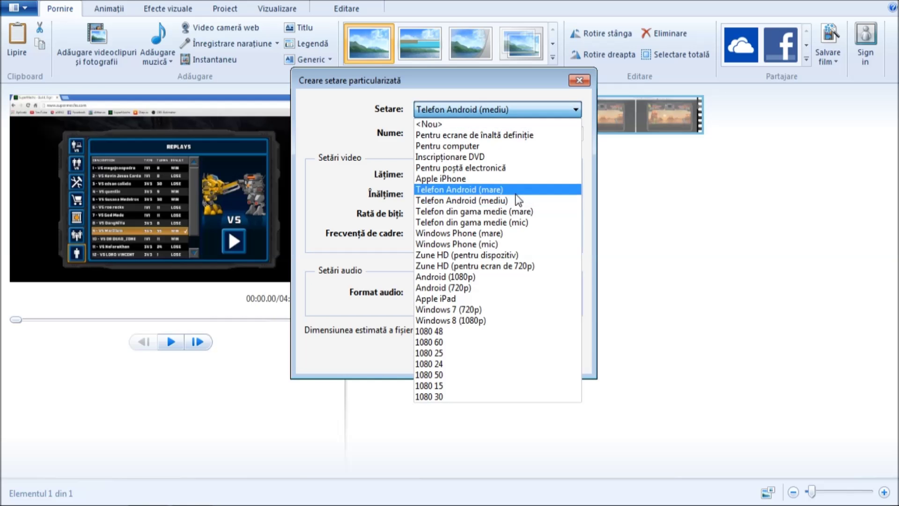
pyautogui.click(524, 211)
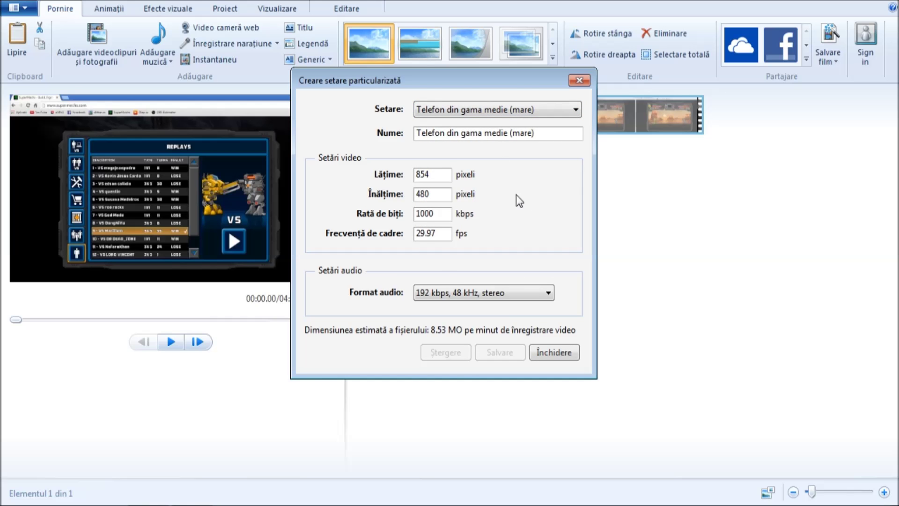
pyautogui.click(488, 110)
pyautogui.click(523, 222)
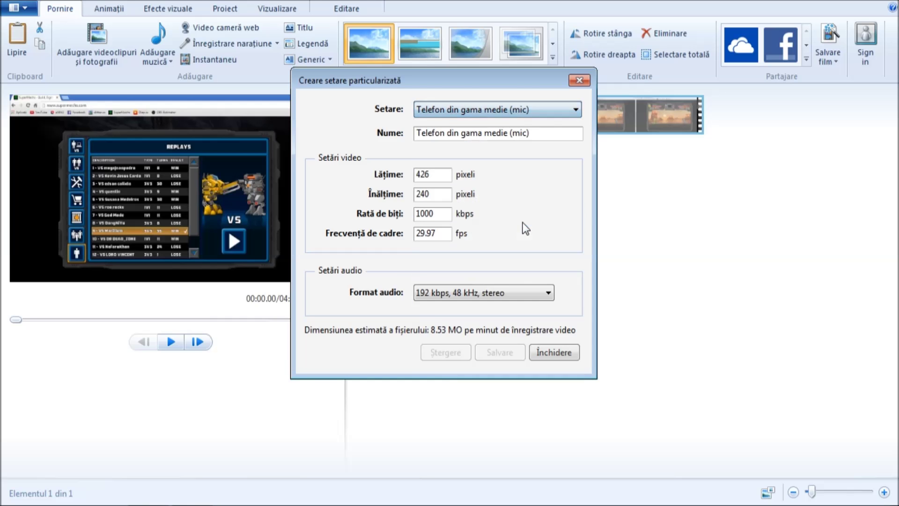
# Examine the large and small Windows Phone presets and the two Zune HD presets, for the device and for a 720p screen
pyautogui.click(517, 110)
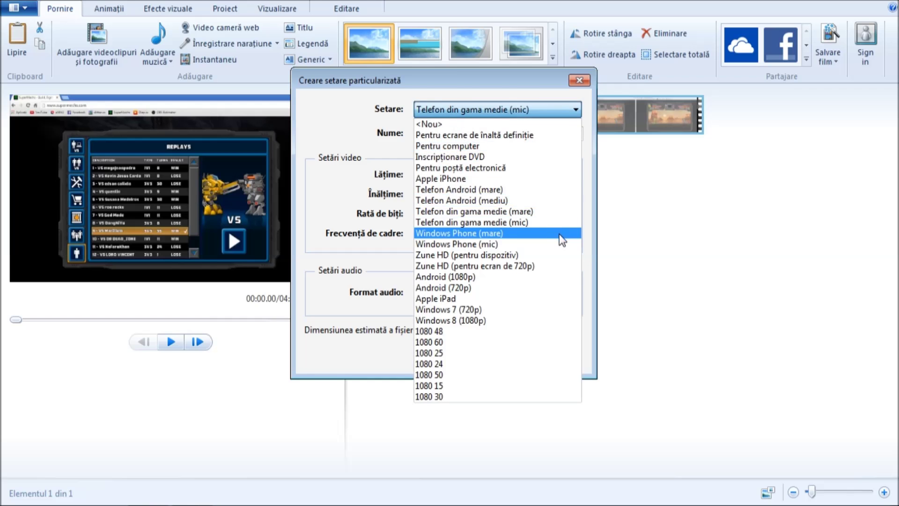
pyautogui.click(559, 234)
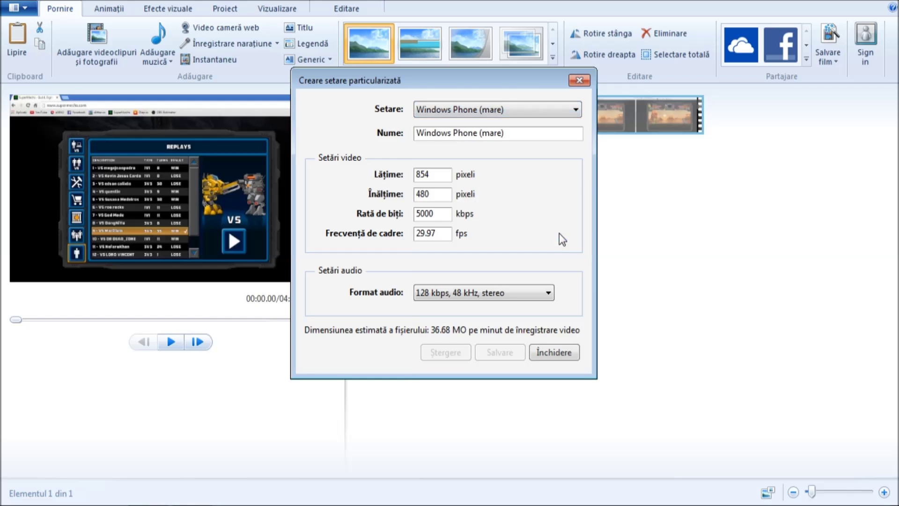
pyautogui.click(519, 107)
pyautogui.click(529, 243)
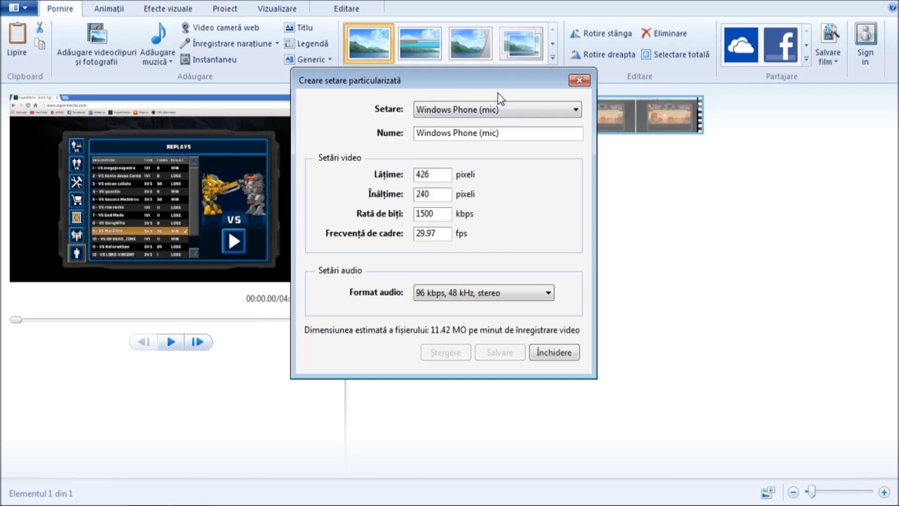
pyautogui.click(501, 106)
pyautogui.click(500, 253)
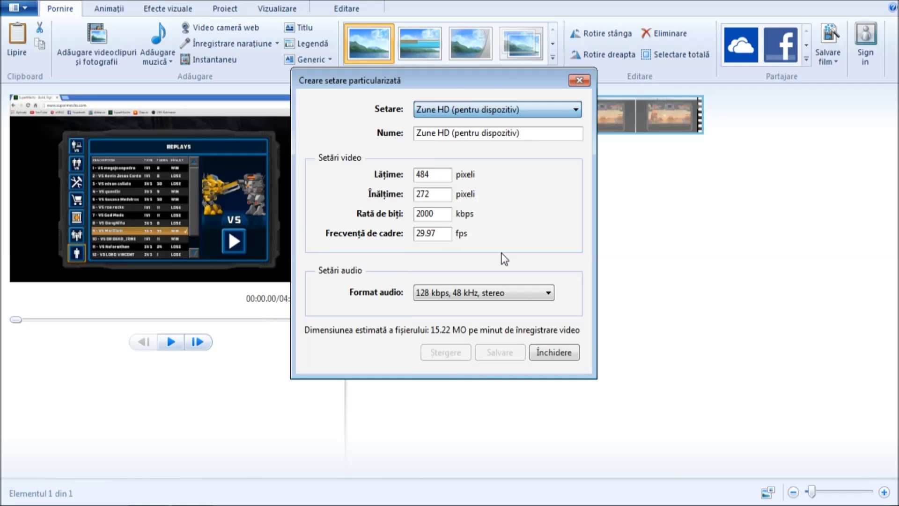
pyautogui.click(510, 110)
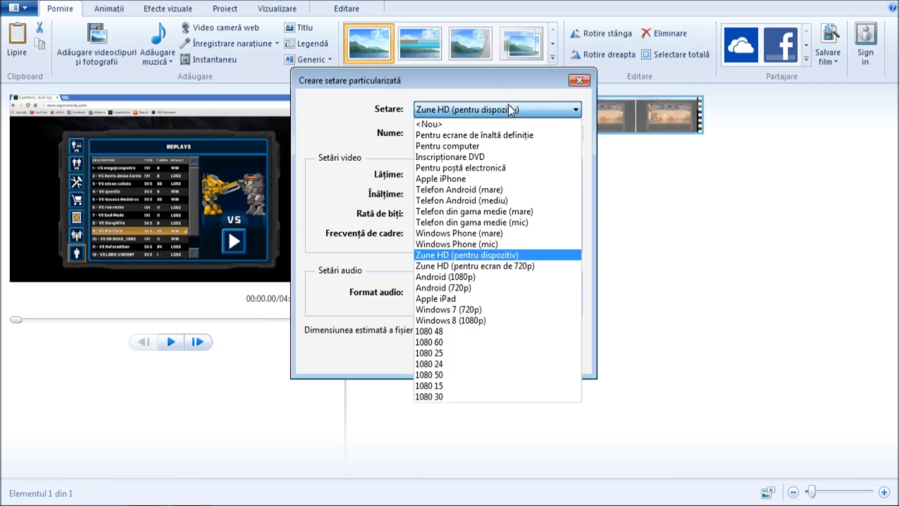
pyautogui.click(543, 264)
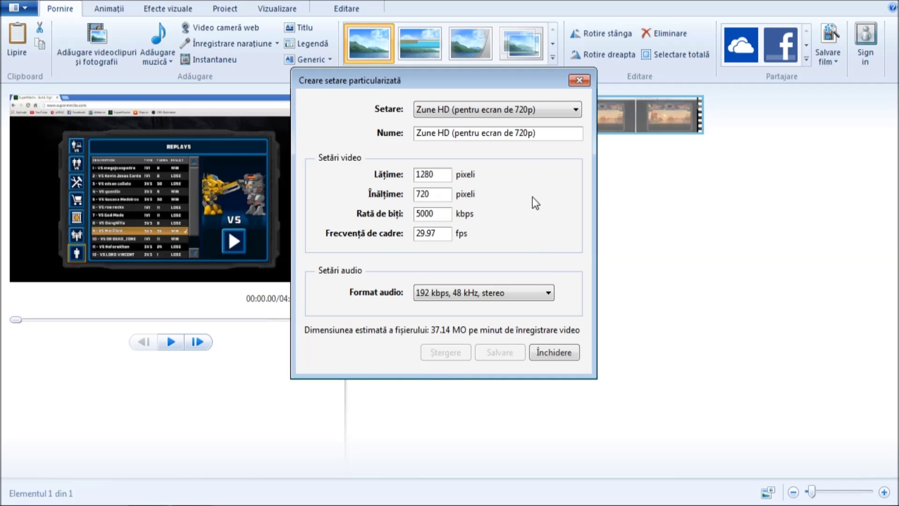
# Examine the video and audio values of the Android (1080p), Android (720p) and Apple iPad presets
pyautogui.click(524, 111)
pyautogui.click(526, 279)
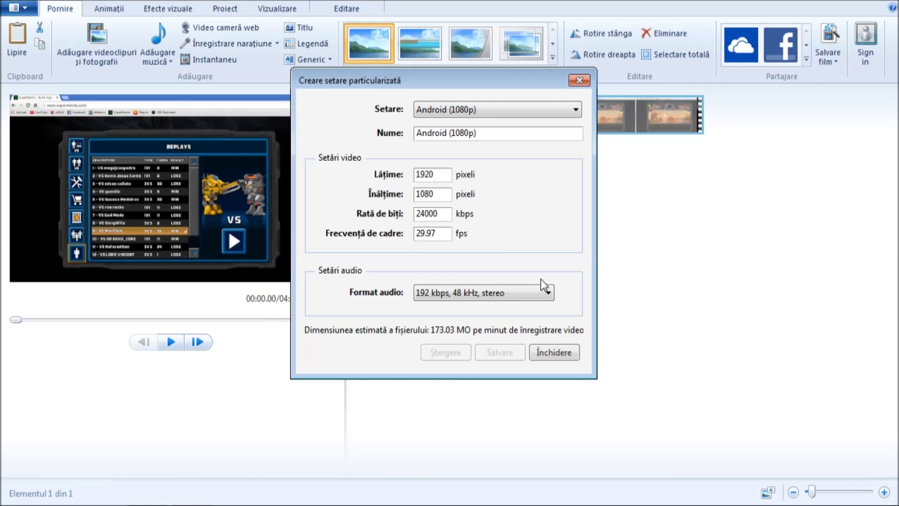
pyautogui.click(467, 109)
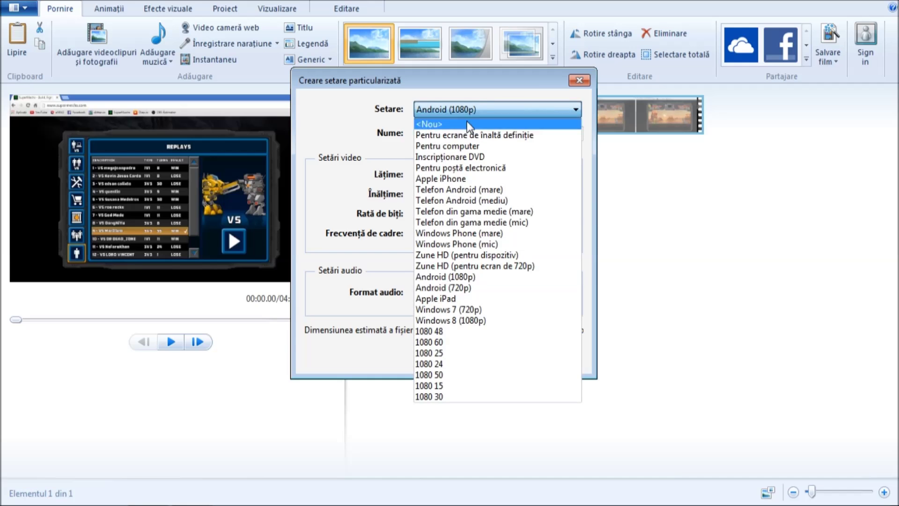
pyautogui.click(473, 287)
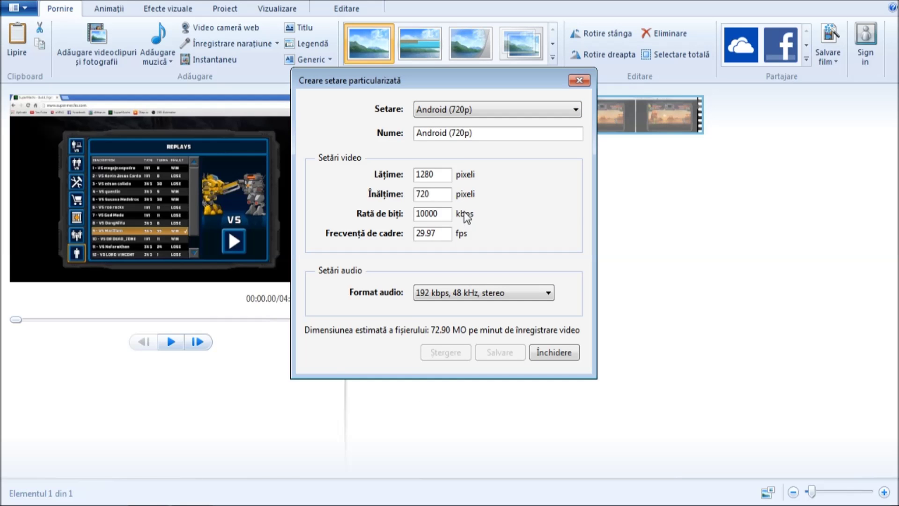
pyautogui.click(490, 110)
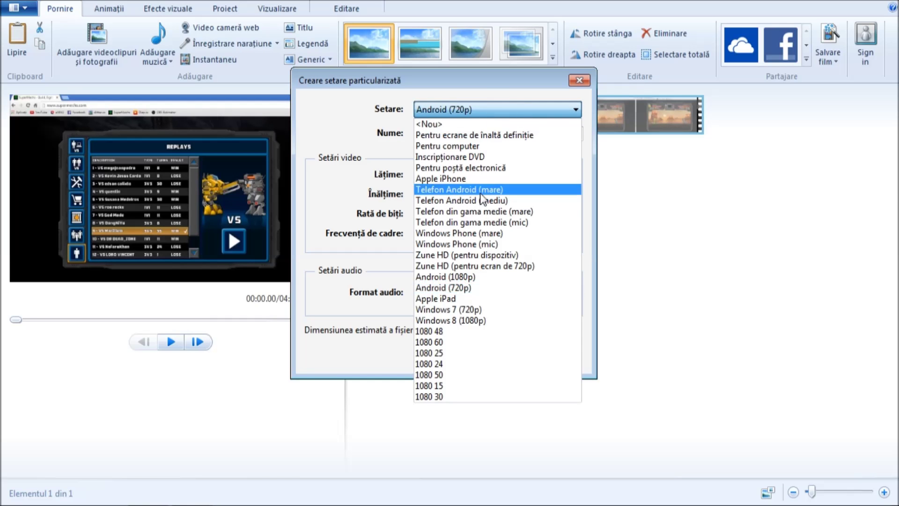
pyautogui.click(499, 298)
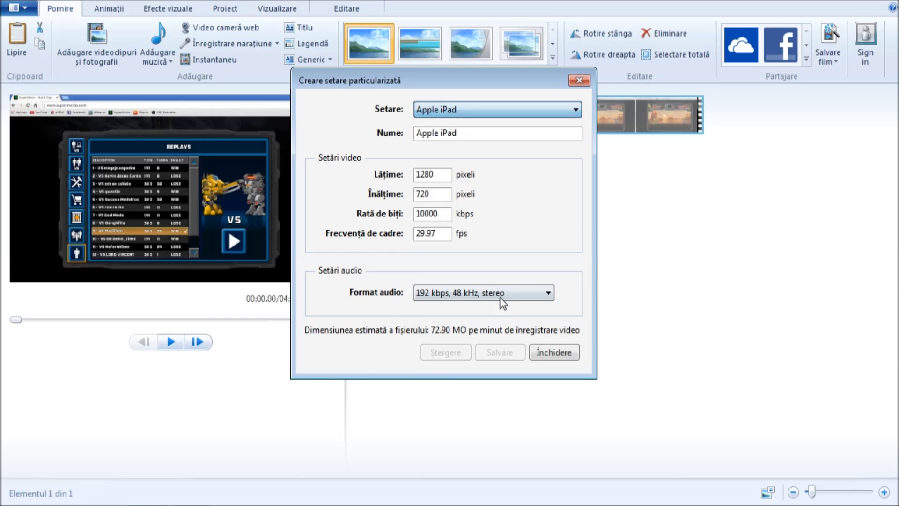
# Examine the video and audio values of the Windows 7 (720p) and Windows 8 (1080p) presets
pyautogui.click(526, 109)
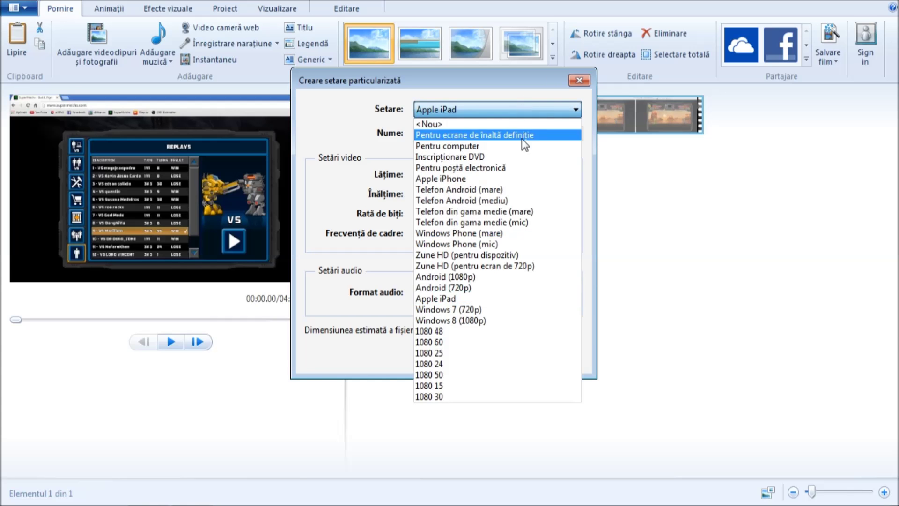
pyautogui.click(512, 308)
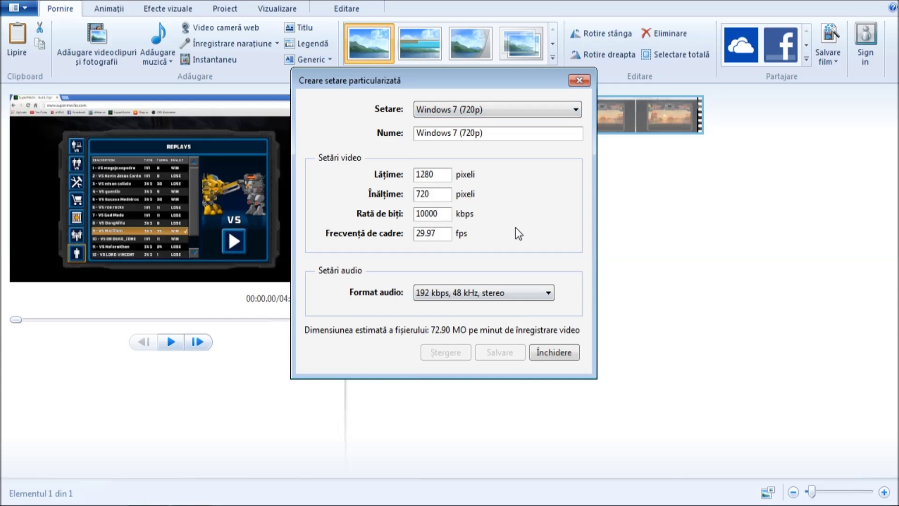
pyautogui.click(471, 112)
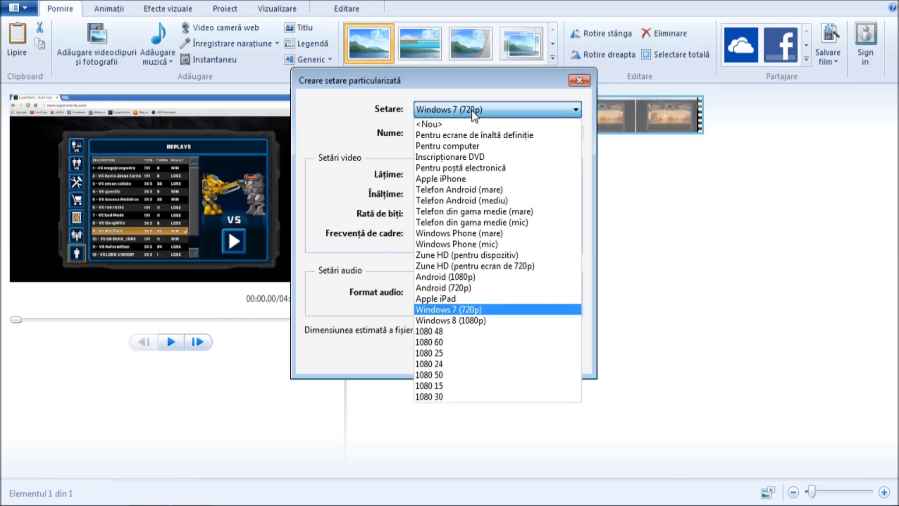
pyautogui.click(490, 320)
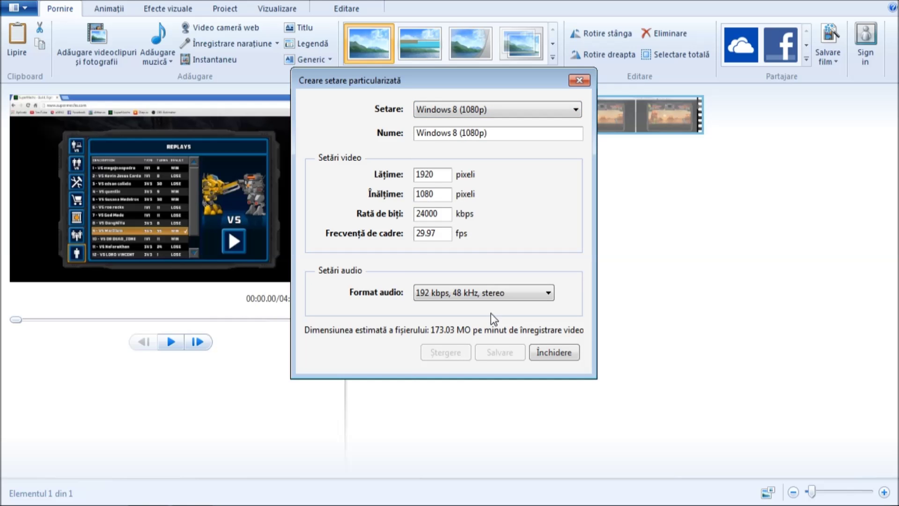
# Examine the video values of the custom 1080 48, 1080 60 and 1080 25 presets and the audio formats offered for 1080 48
pyautogui.click(482, 109)
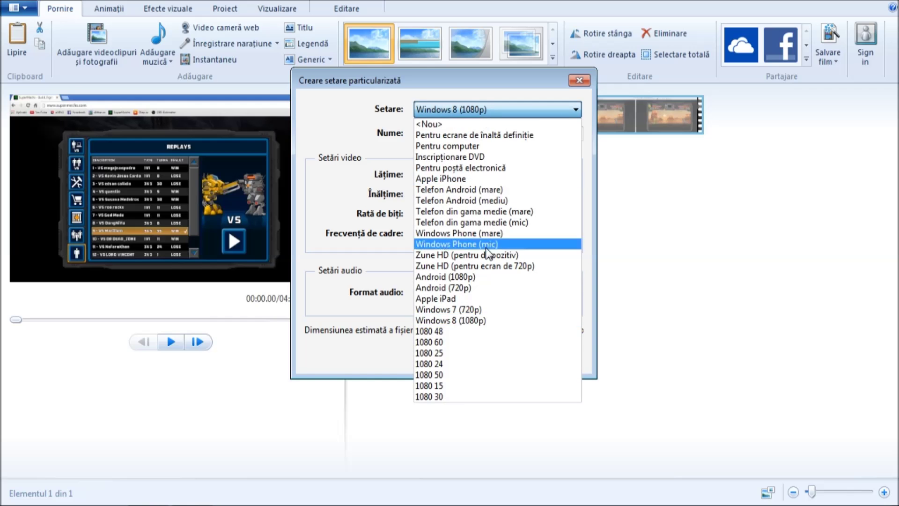
pyautogui.click(481, 328)
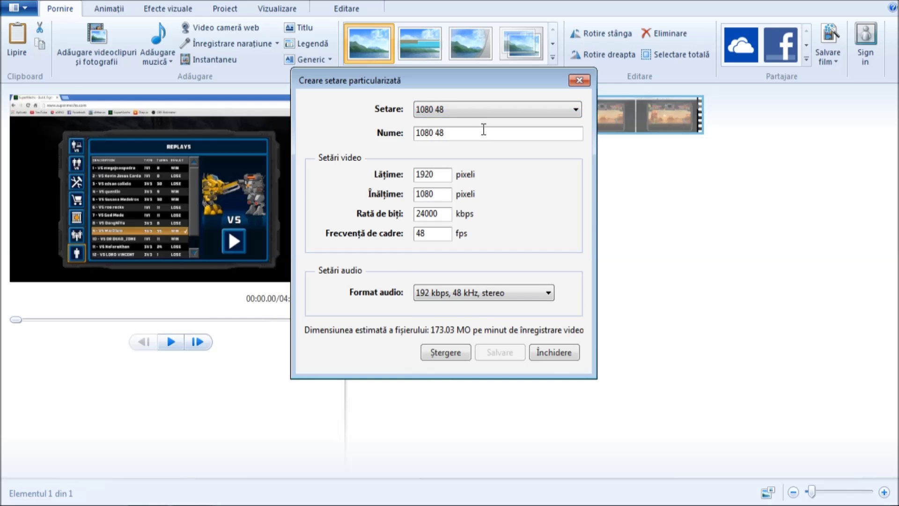
pyautogui.click(439, 294)
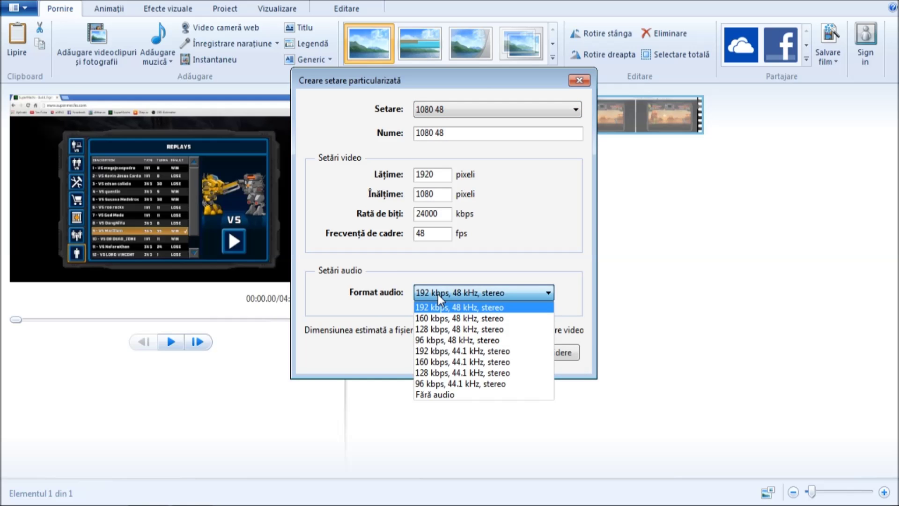
pyautogui.click(438, 295)
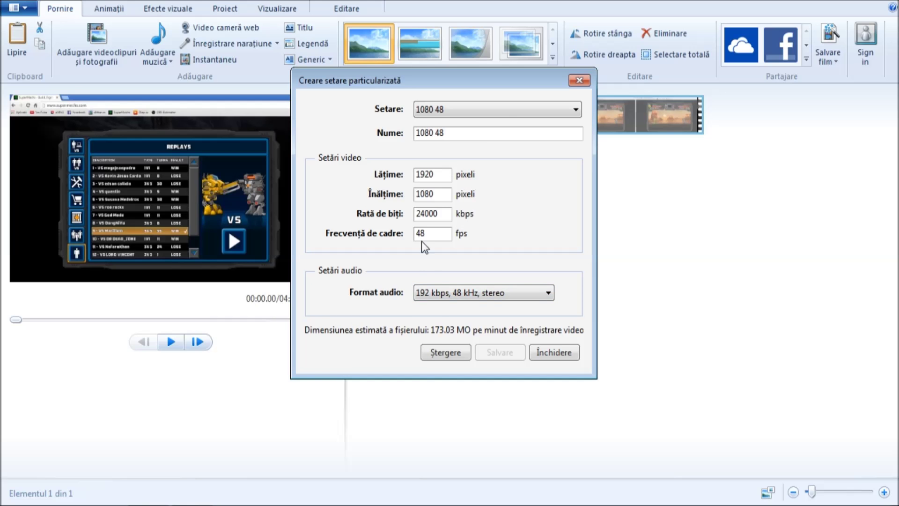
pyautogui.click(492, 113)
pyautogui.click(493, 341)
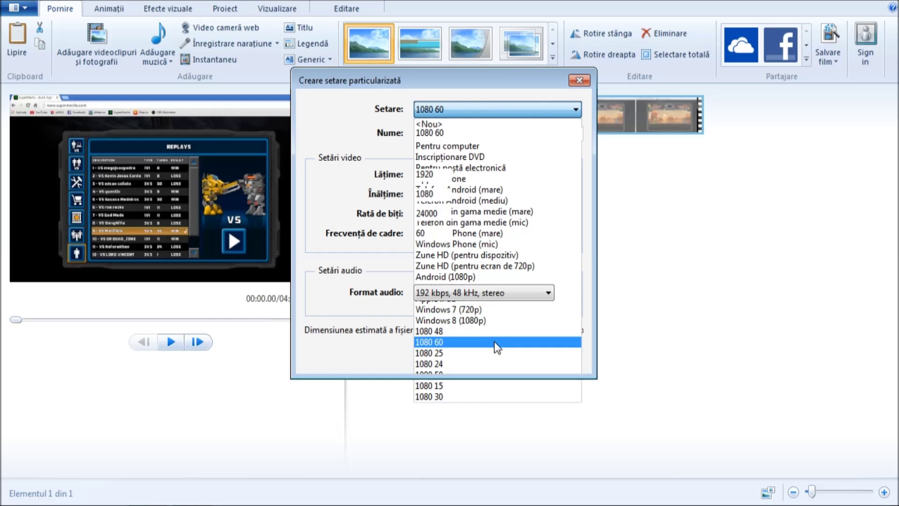
pyautogui.click(476, 102)
pyautogui.click(456, 352)
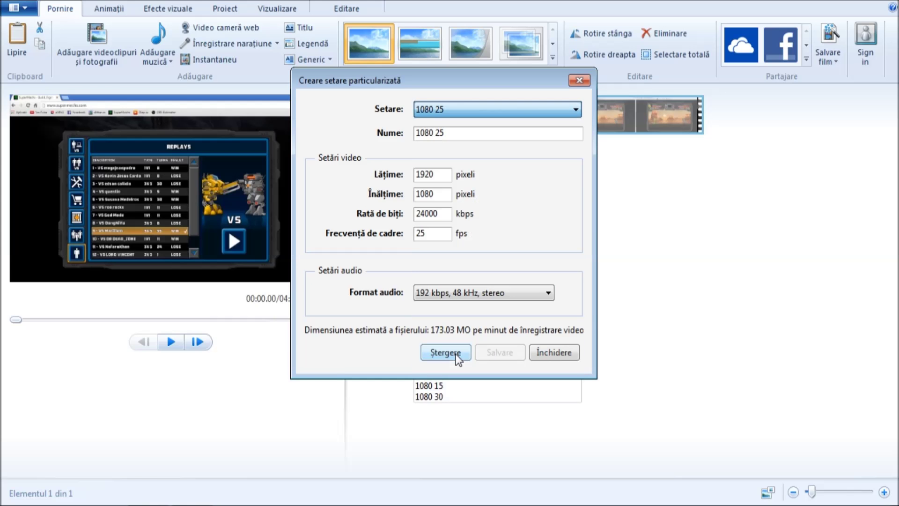
# Try the 128 kbps, 44.1 kHz, stereo audio format on the 1080 24 preset and close the custom settings without saving
pyautogui.click(513, 108)
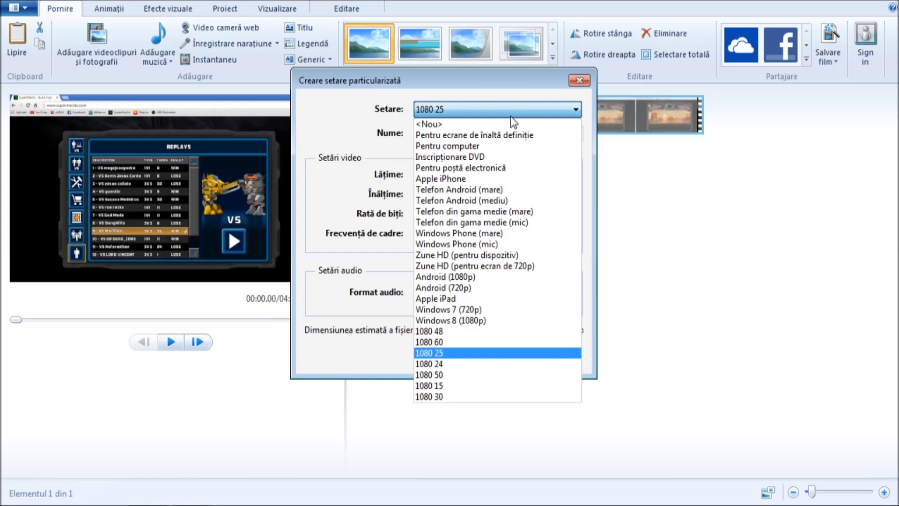
pyautogui.click(459, 365)
pyautogui.click(493, 295)
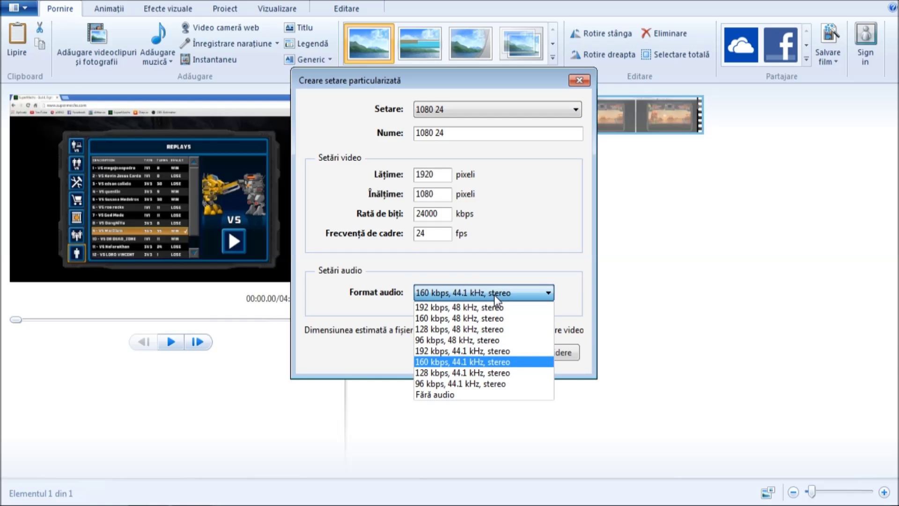
pyautogui.click(515, 373)
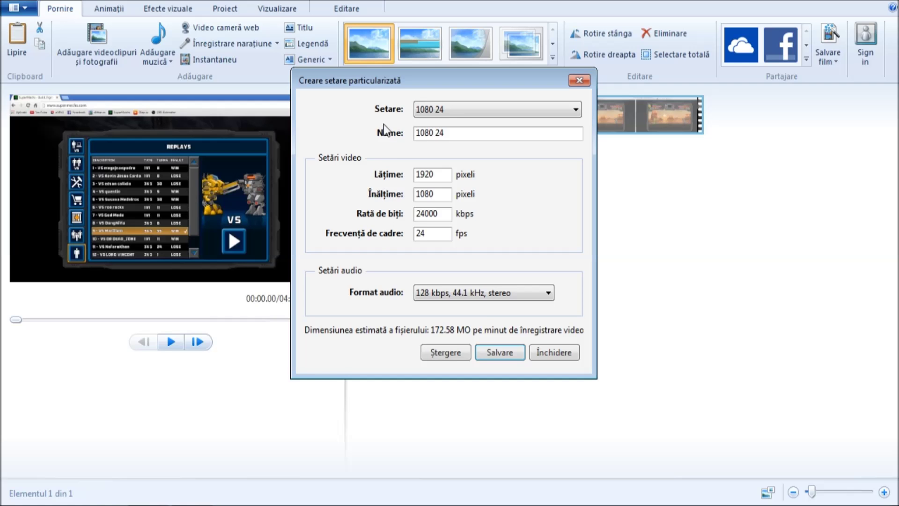
pyautogui.click(554, 352)
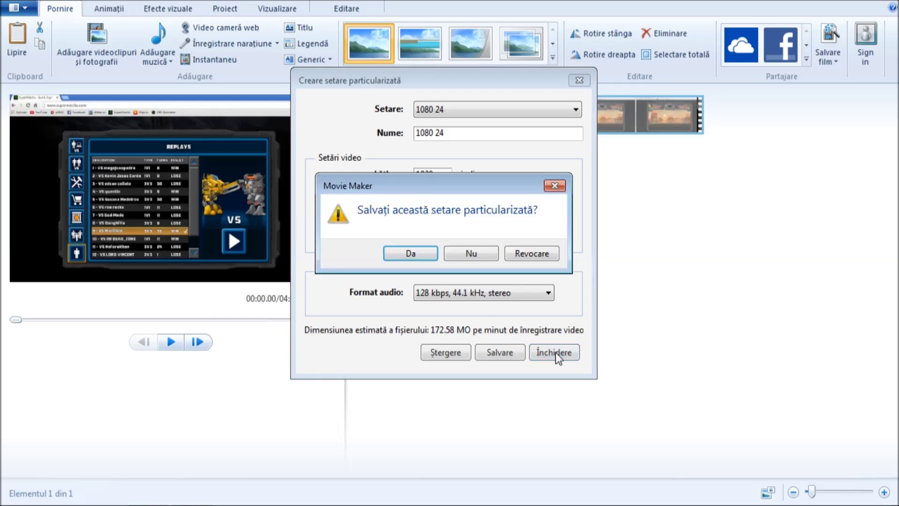
pyautogui.click(470, 252)
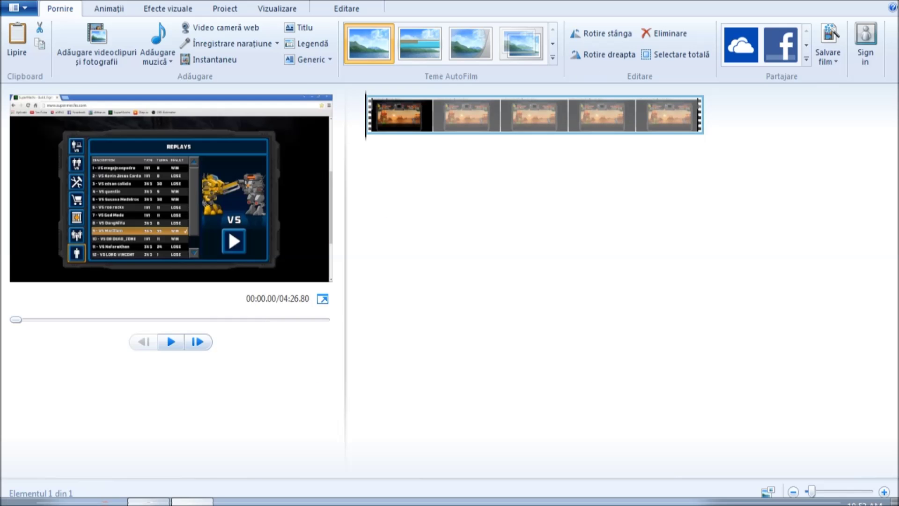
pyautogui.click(148, 491)
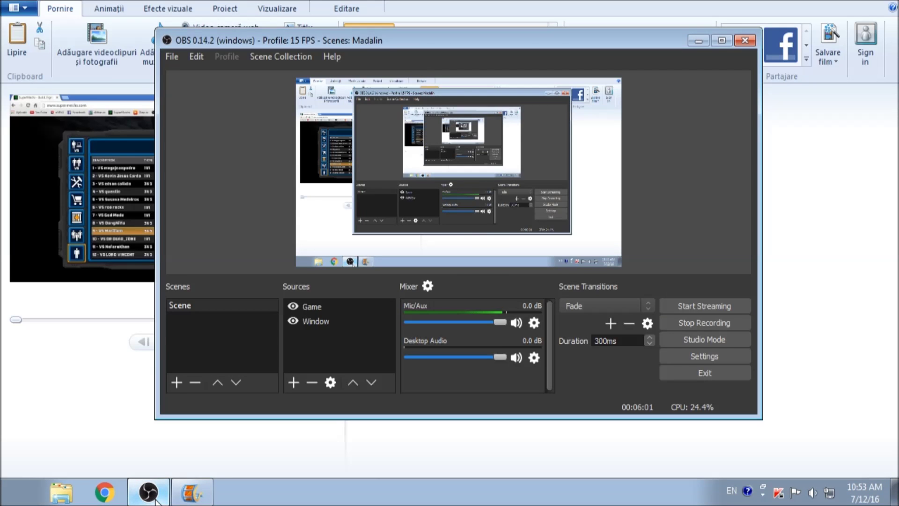
pyautogui.click(87, 412)
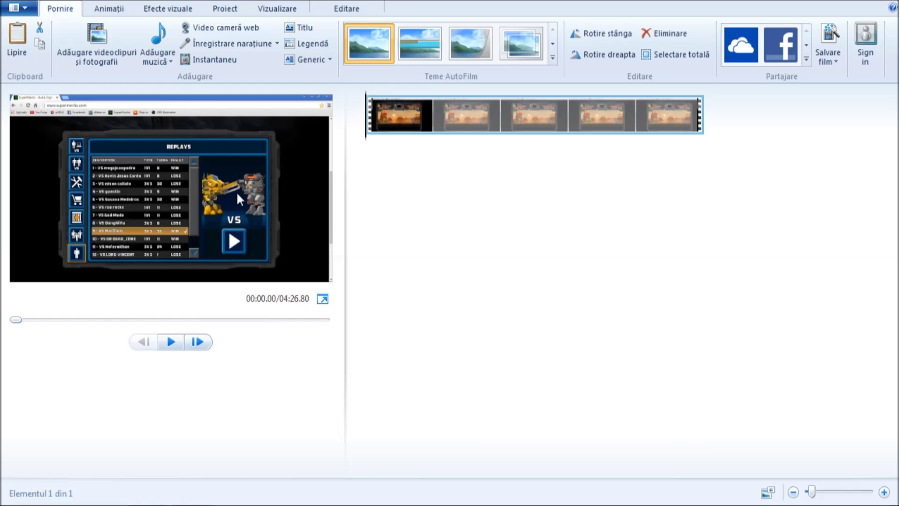
pyautogui.moveTo(348, 487)
pyautogui.click(293, 11)
pyautogui.click(322, 8)
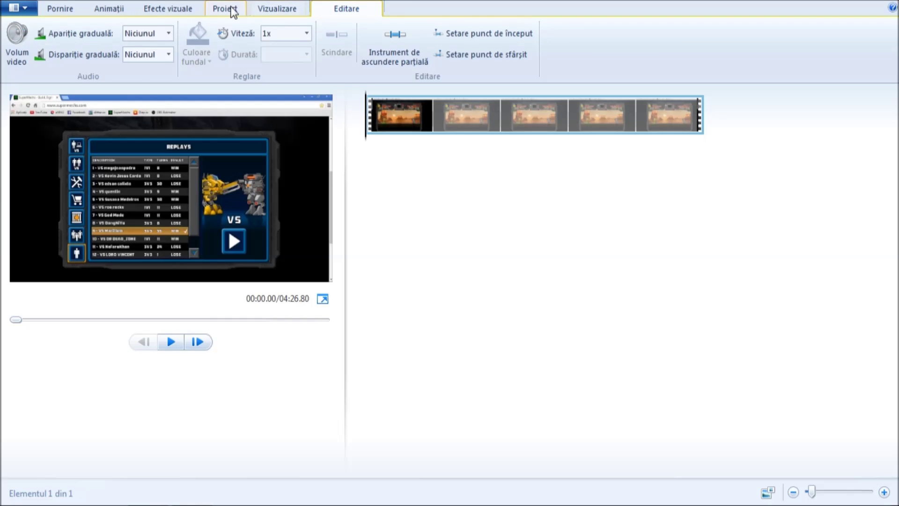
pyautogui.click(174, 10)
# Try the Standard (4:3) aspect ratio for the project and return to widescreen (16:9)
pyautogui.click(212, 11)
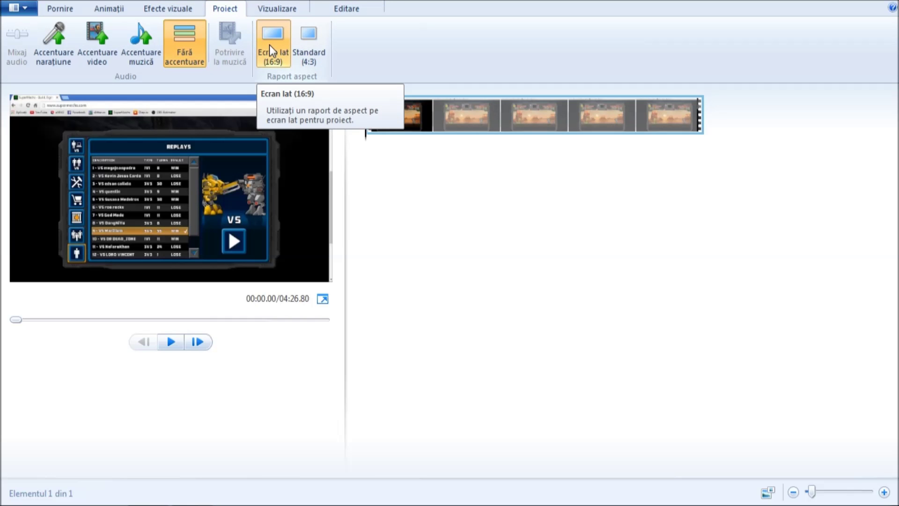
pyautogui.click(310, 37)
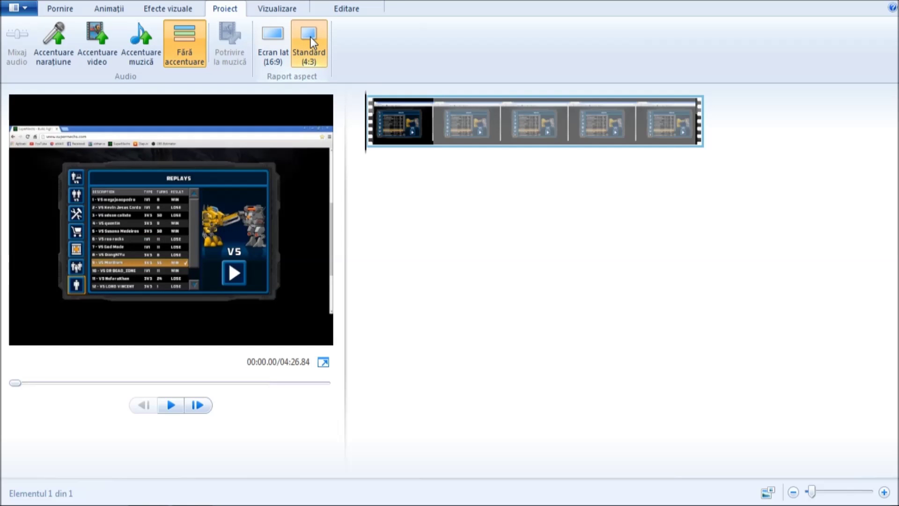
pyautogui.click(274, 43)
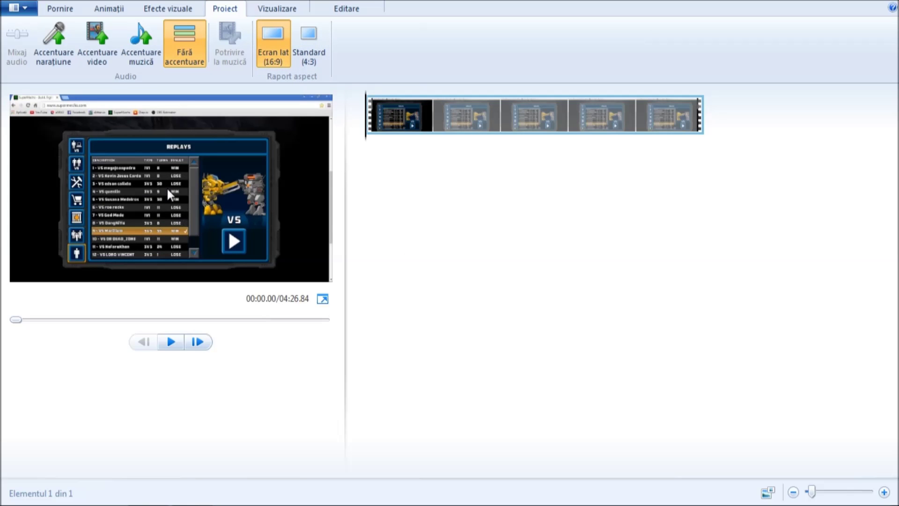
# Try emphasising the narration and the video in the project's audio mix
pyautogui.click(52, 47)
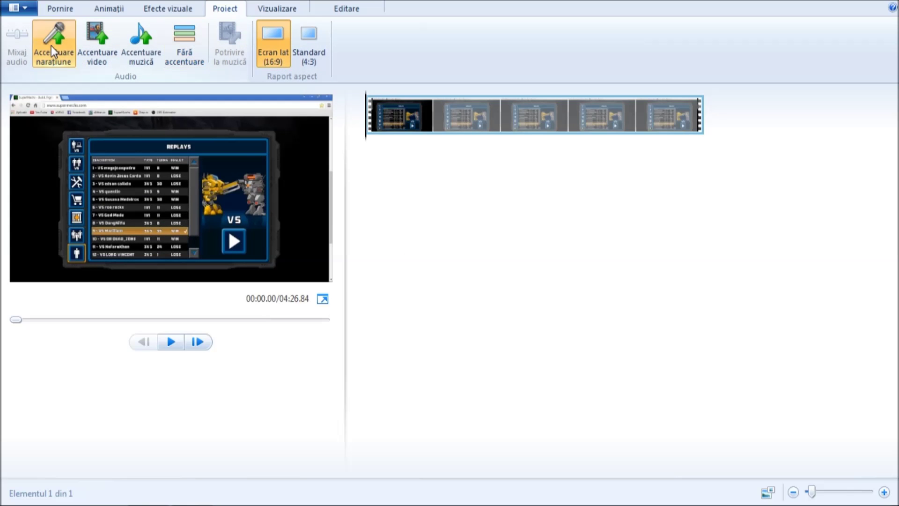
pyautogui.click(85, 41)
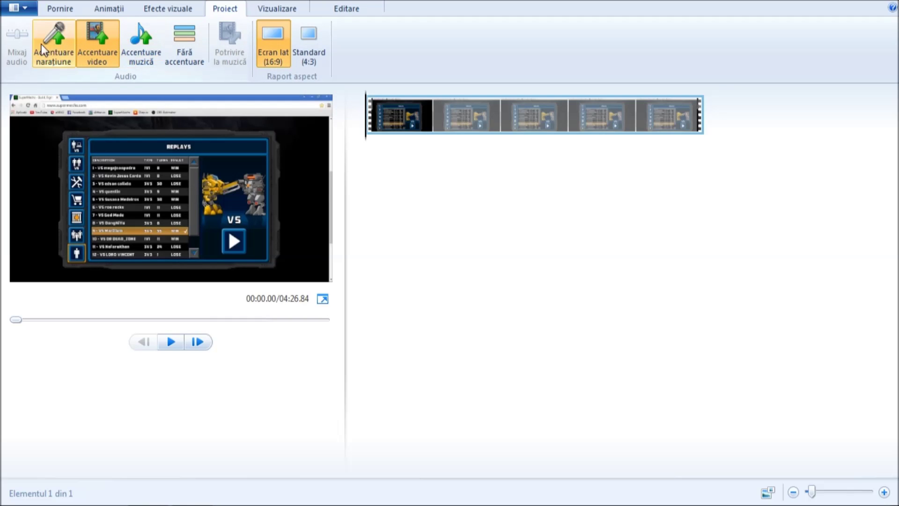
# View the General page of the Movie Maker options and close it without changes
pyautogui.click(22, 10)
pyautogui.click(115, 290)
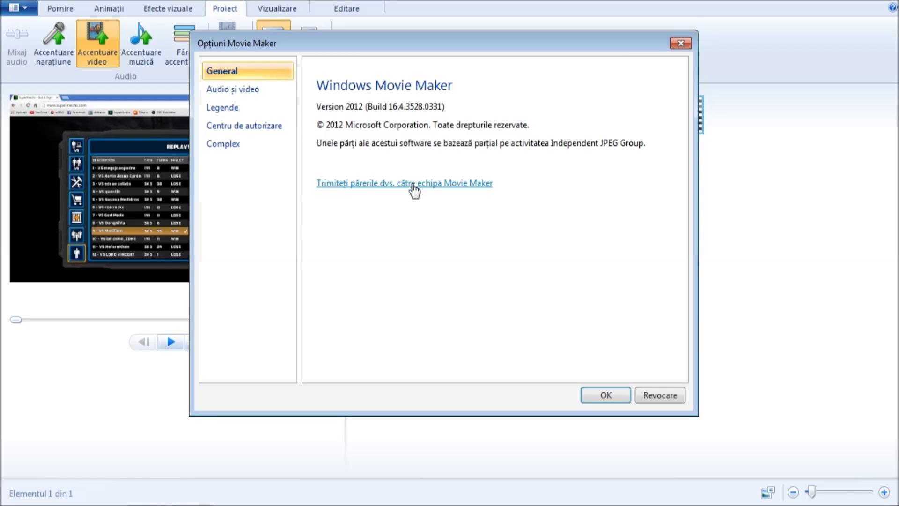
pyautogui.click(662, 396)
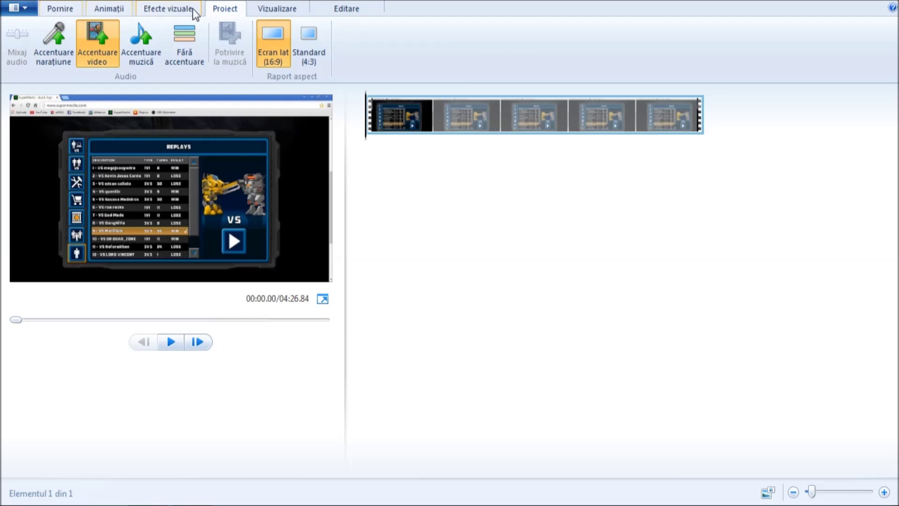
# Examine the playback speeds available for the clip without choosing a new one
pyautogui.click(329, 10)
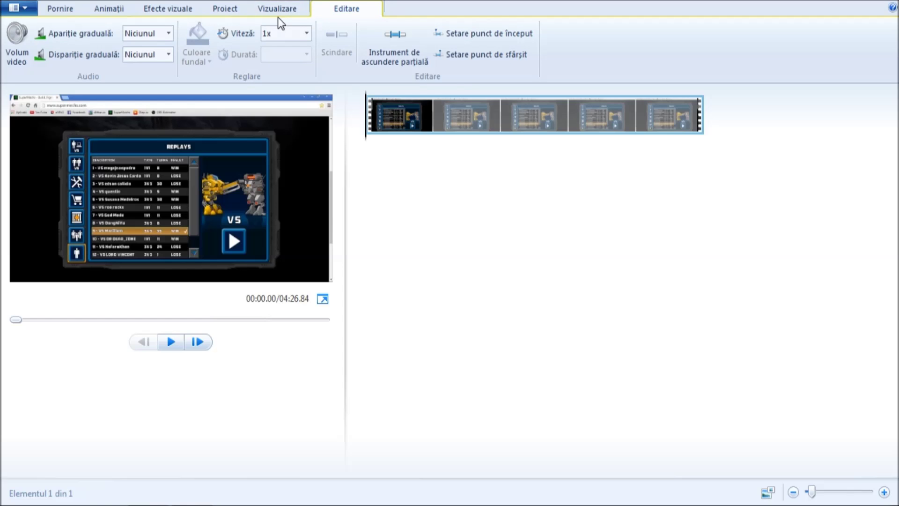
pyautogui.click(306, 34)
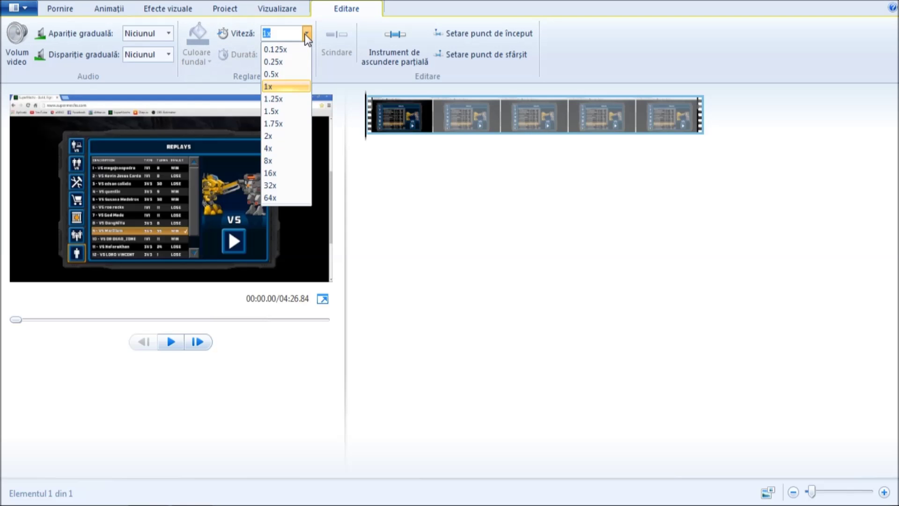
pyautogui.click(425, 234)
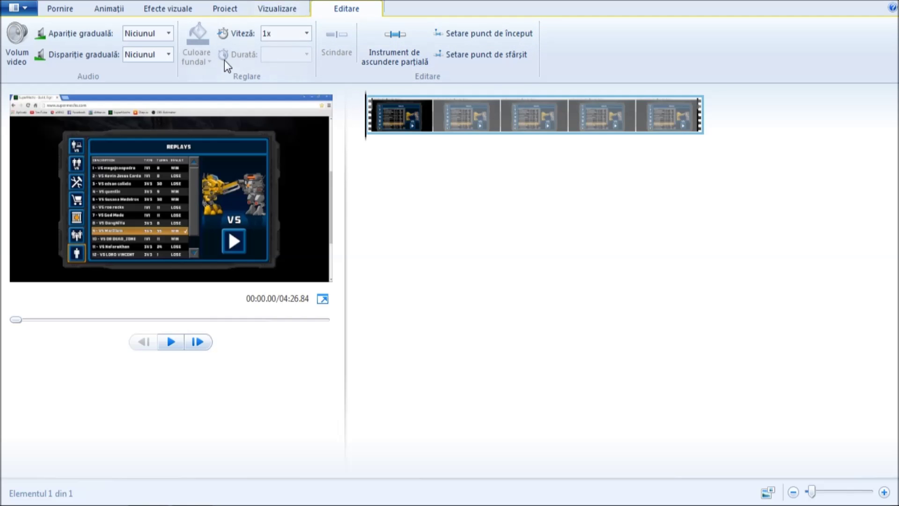
# Try the blurred, line-drawing, reduced-colour and red-yellow threshold visual effects on the clip one after another
pyautogui.click(198, 15)
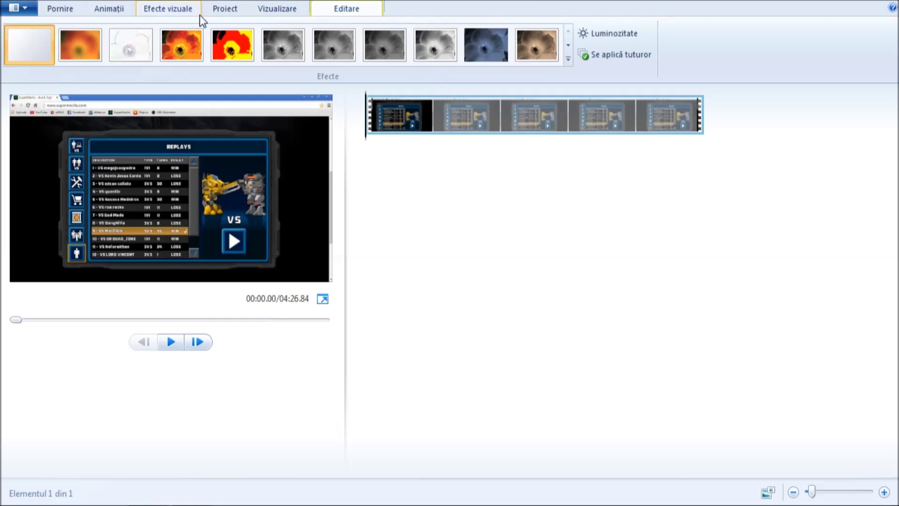
pyautogui.click(83, 45)
pyautogui.click(132, 45)
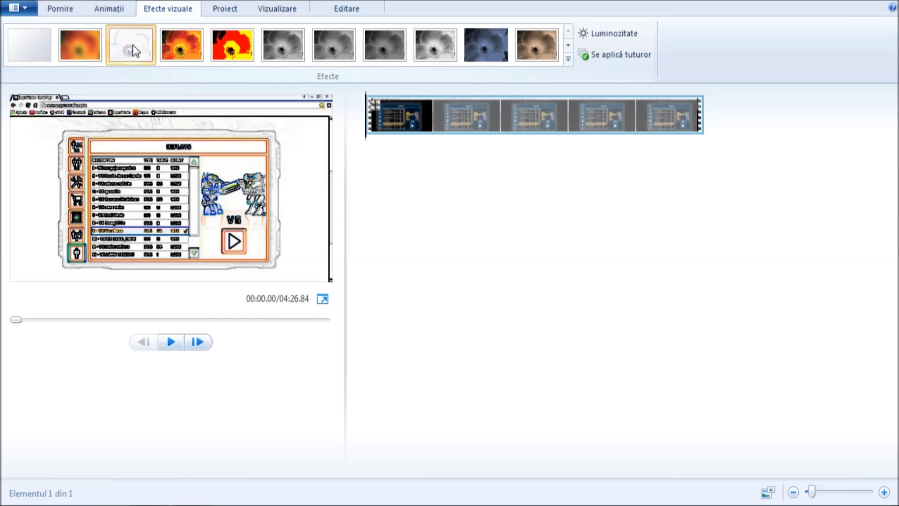
pyautogui.click(180, 47)
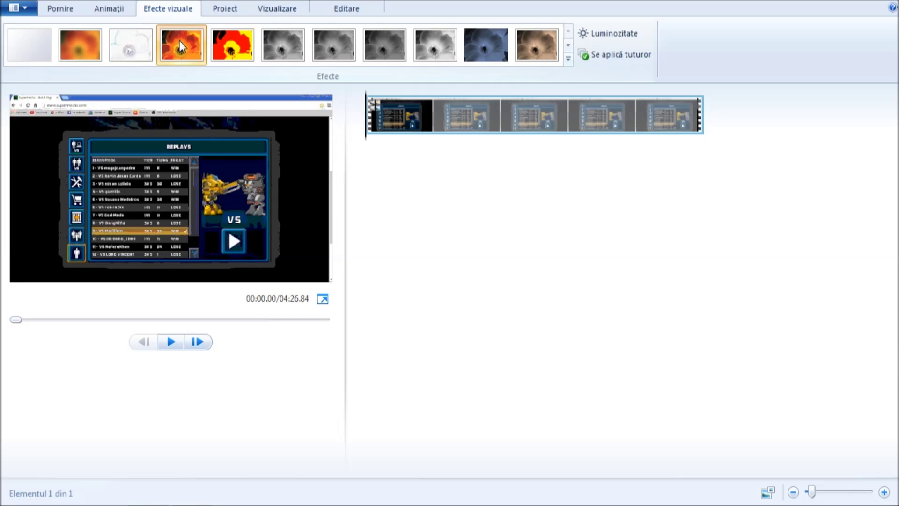
pyautogui.click(230, 44)
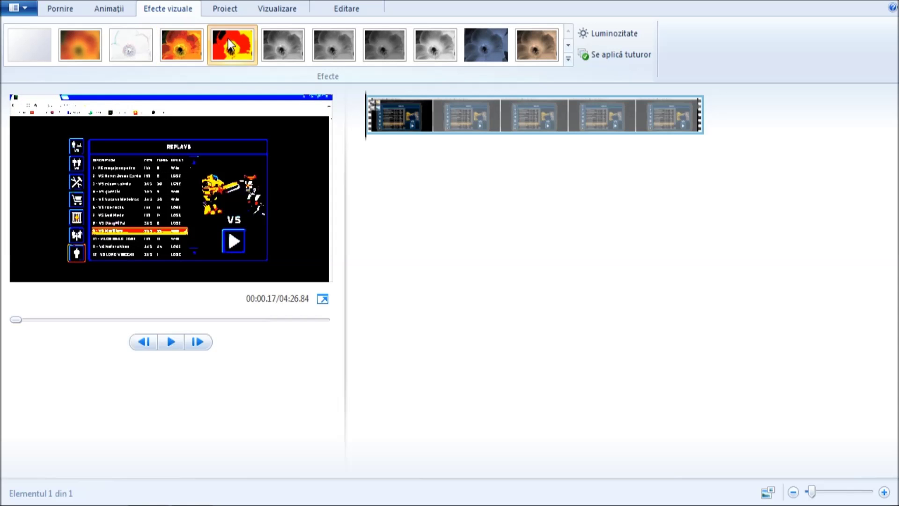
# Apply the orange reduced-colour visual effect to the clip and preview it in full screen
pyautogui.click(189, 39)
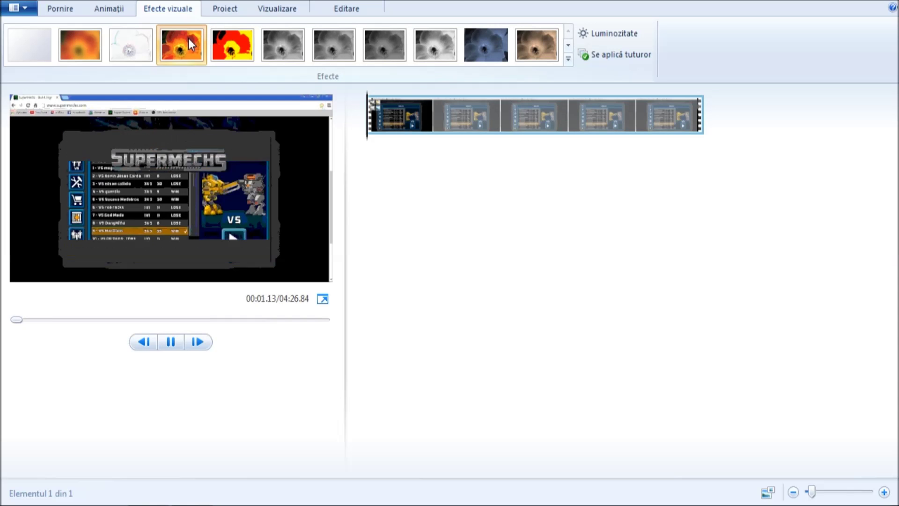
pyautogui.click(322, 300)
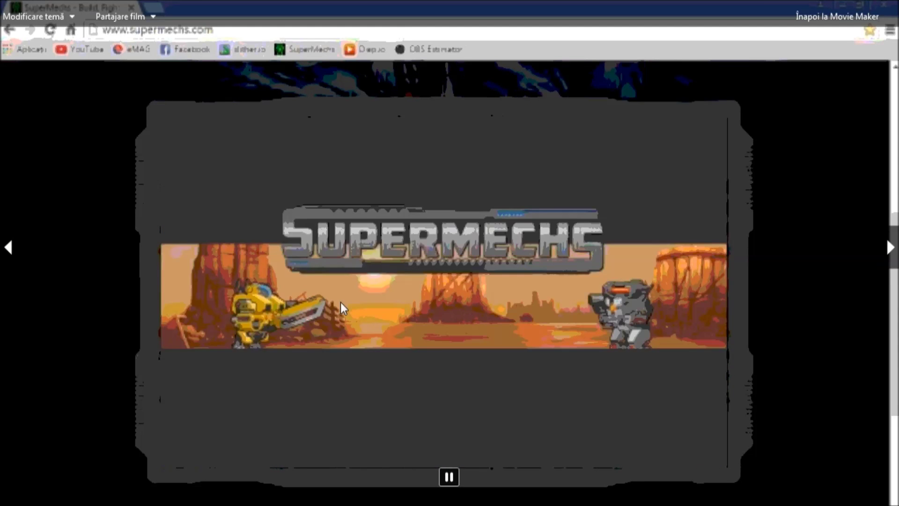
pyautogui.press('Escape')
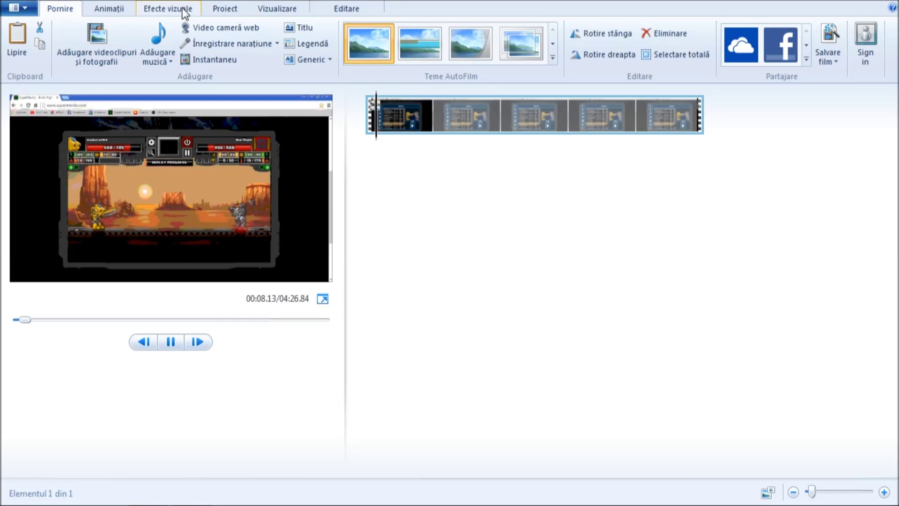
# Set the project's audio emphasis to none (Fără accentuare)
pyautogui.click(211, 9)
pyautogui.click(196, 29)
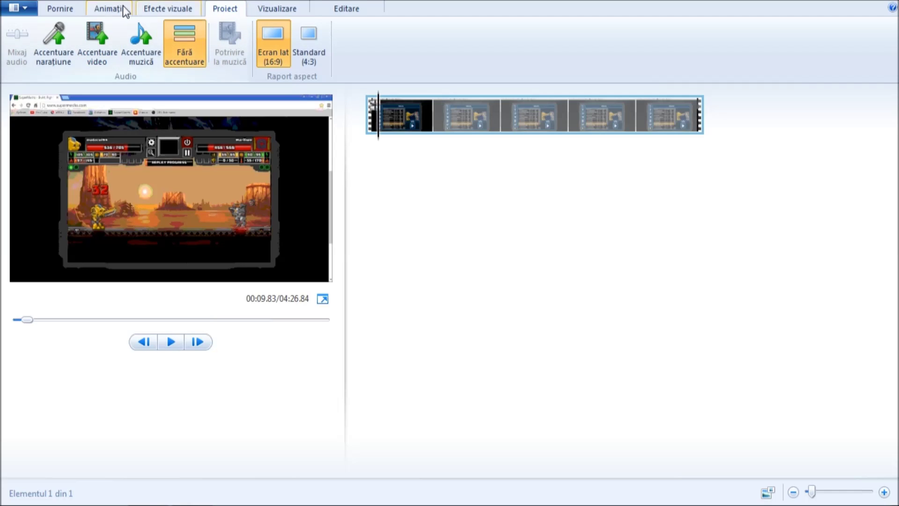
# Try several black-and-white visual effects on the clip one after another
pyautogui.click(195, 10)
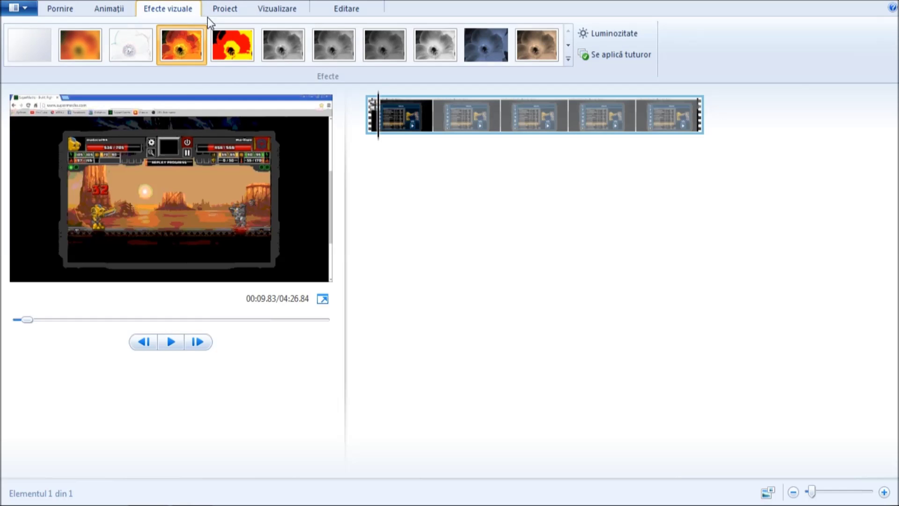
pyautogui.click(301, 41)
pyautogui.click(321, 41)
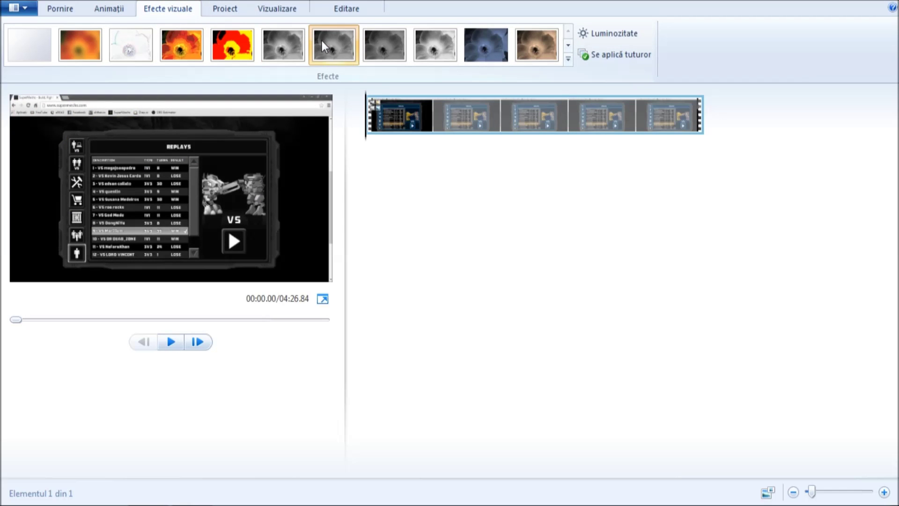
pyautogui.click(369, 34)
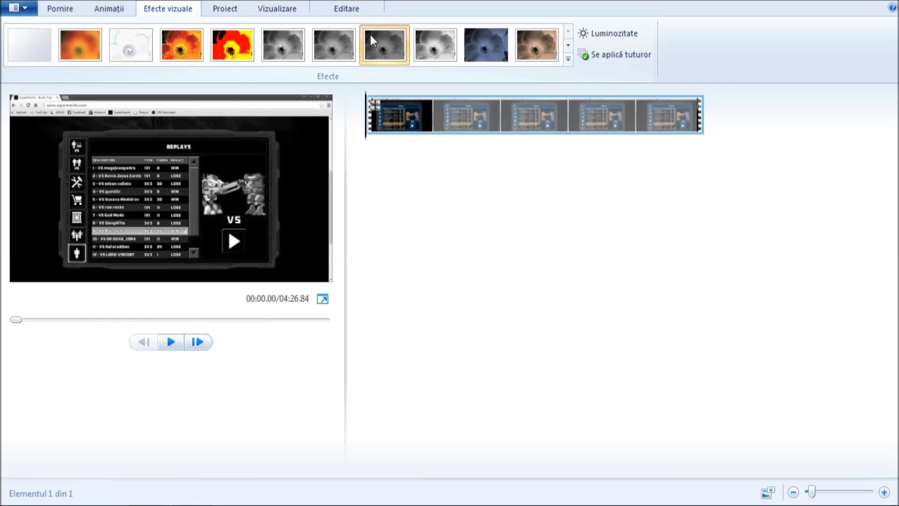
# Apply the mirror (Oglindire) visual effect that flips the clip's picture upside down
pyautogui.click(568, 58)
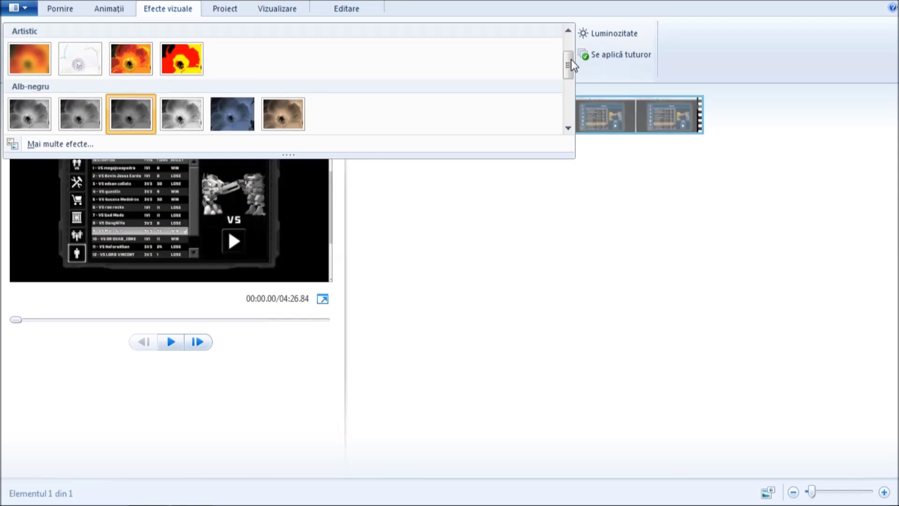
pyautogui.scroll(-3, 402, 83)
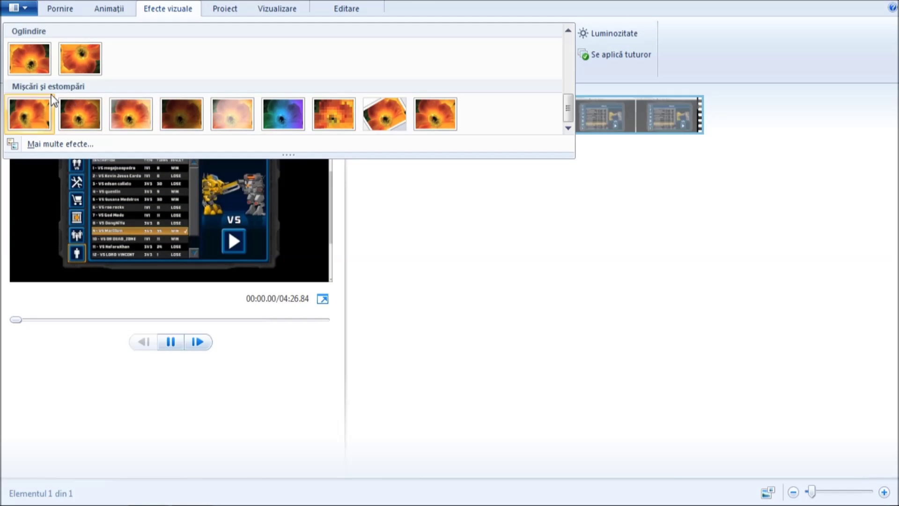
pyautogui.click(80, 63)
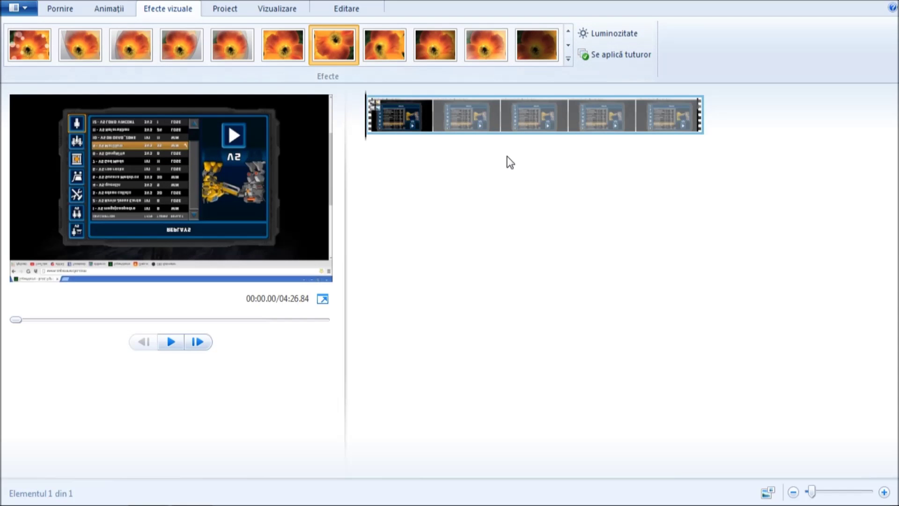
pyautogui.click(209, 8)
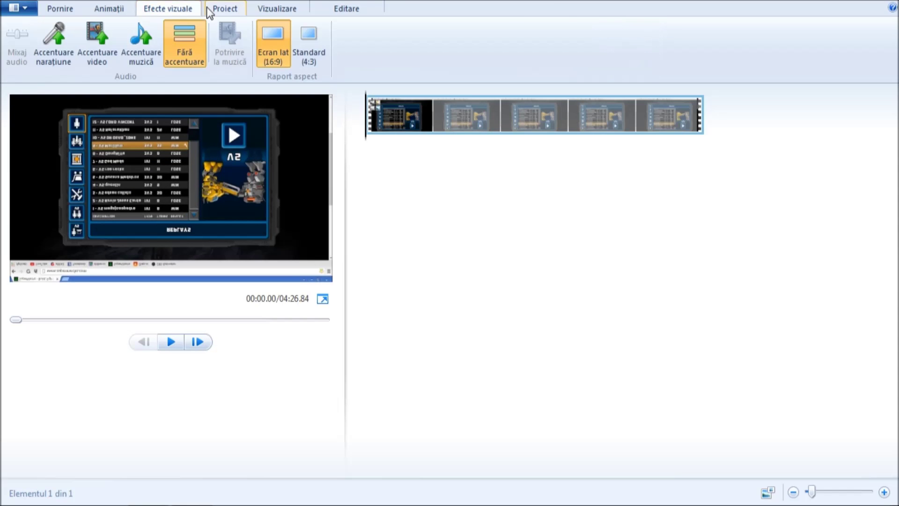
pyautogui.click(108, 13)
pyautogui.click(80, 8)
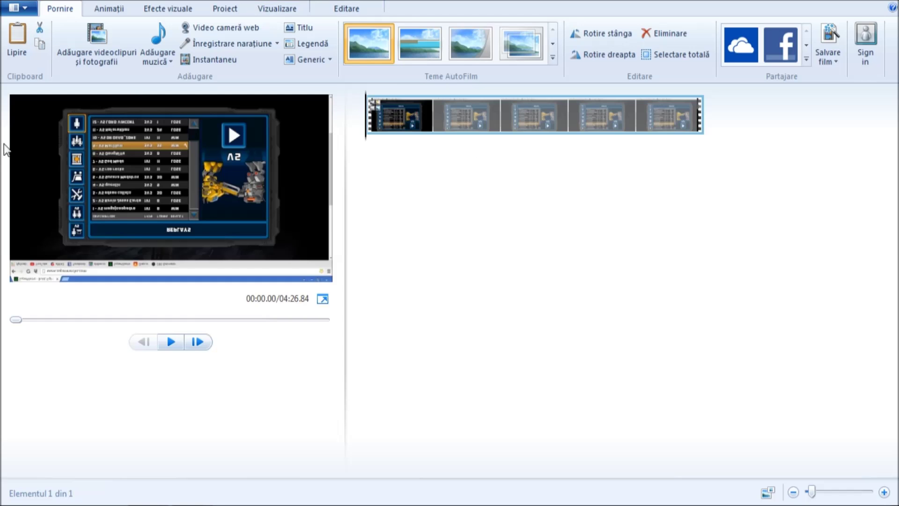
pyautogui.moveTo(123, 500)
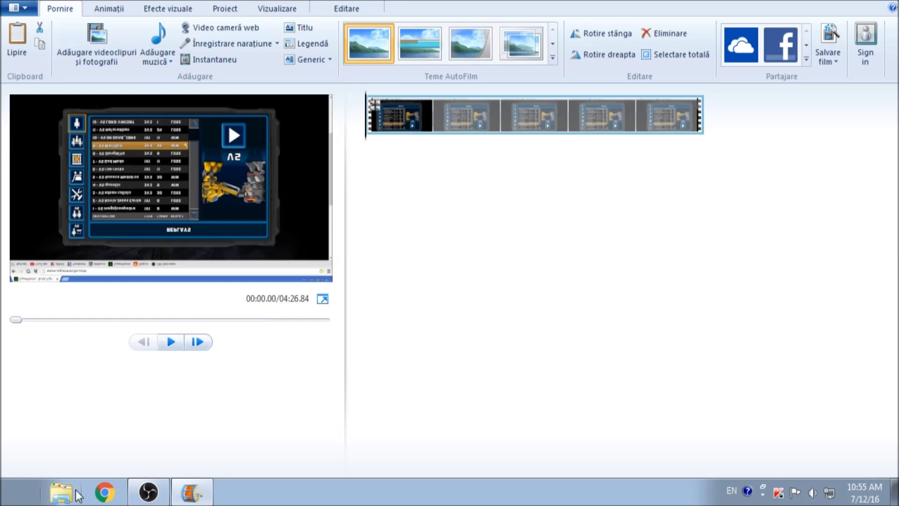
pyautogui.click(111, 500)
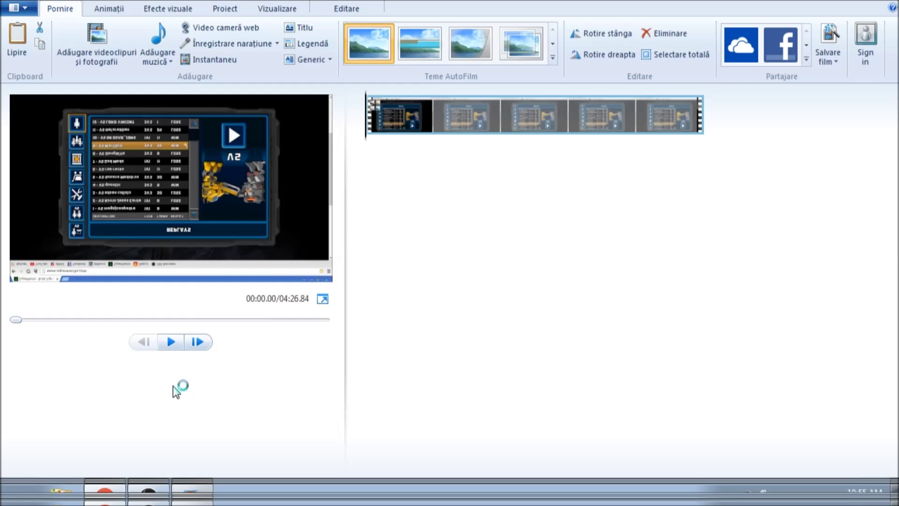
pyautogui.click(152, 13)
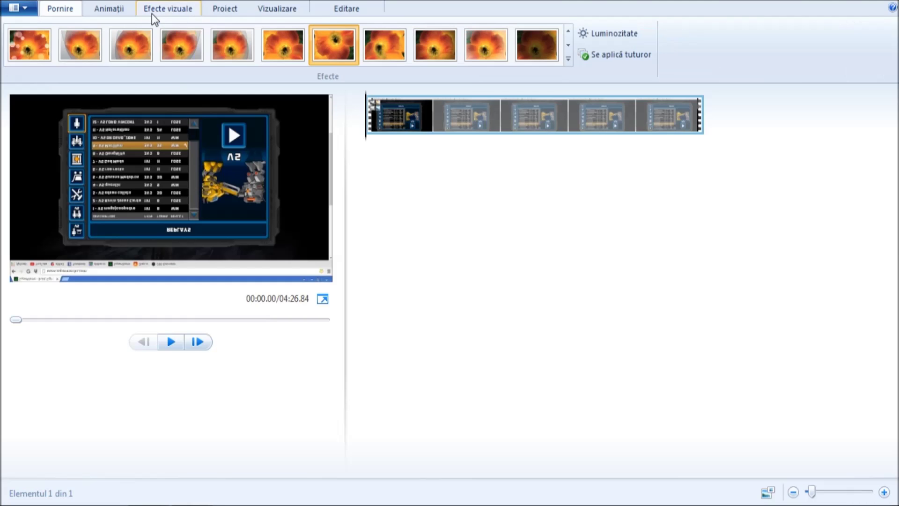
pyautogui.click(73, 9)
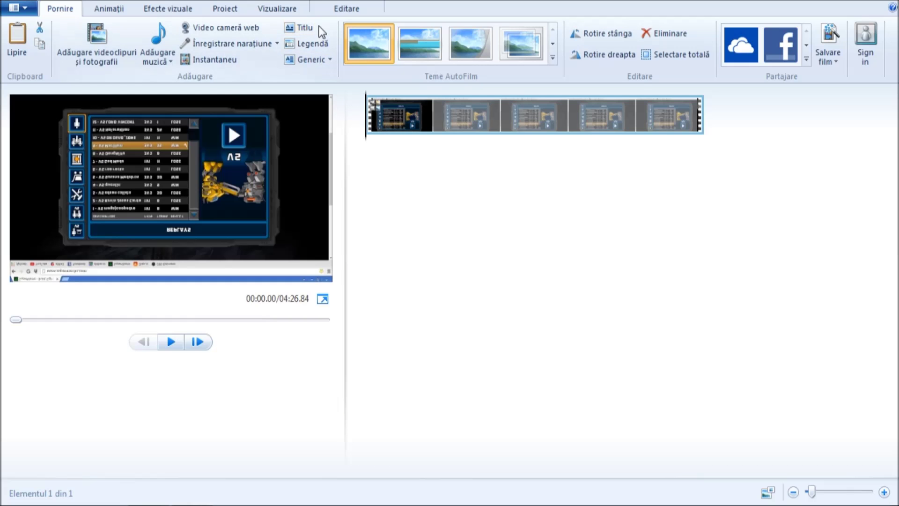
pyautogui.click(346, 9)
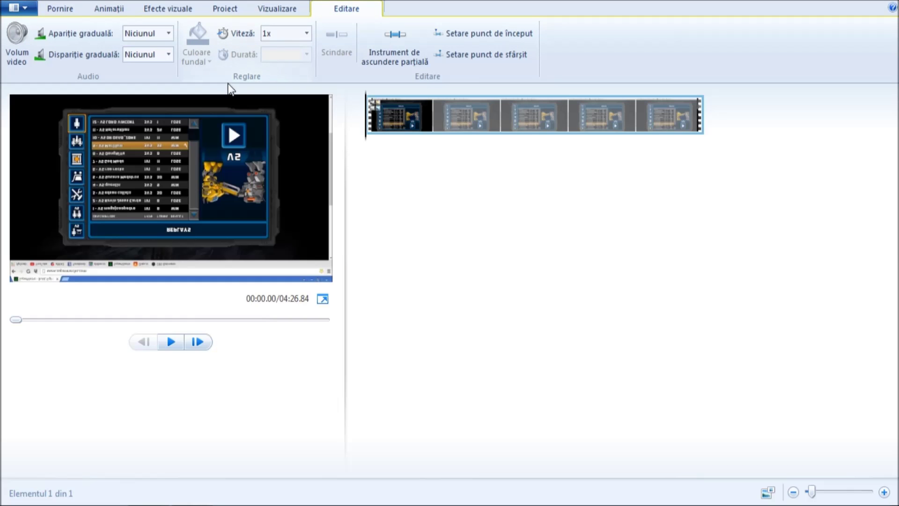
pyautogui.click(165, 9)
# Apply the Pixelare transition to the start of the clip
pyautogui.click(127, 10)
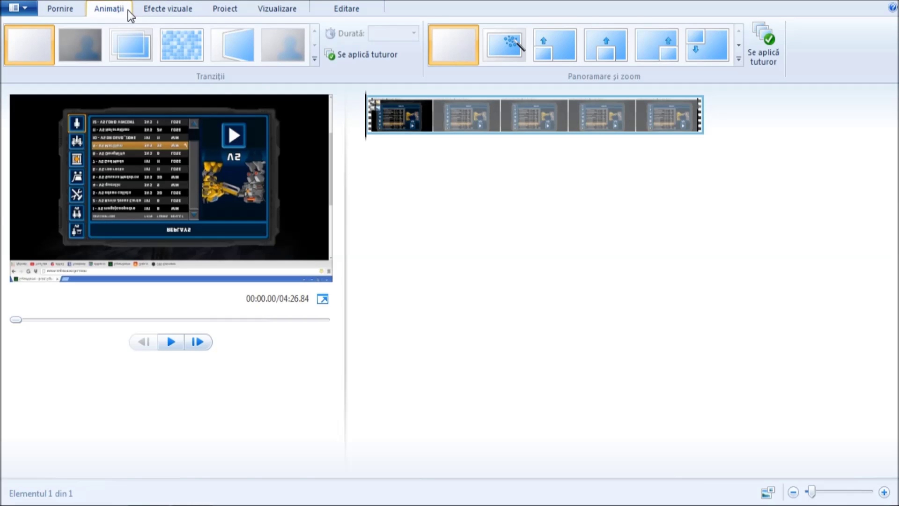
pyautogui.click(175, 38)
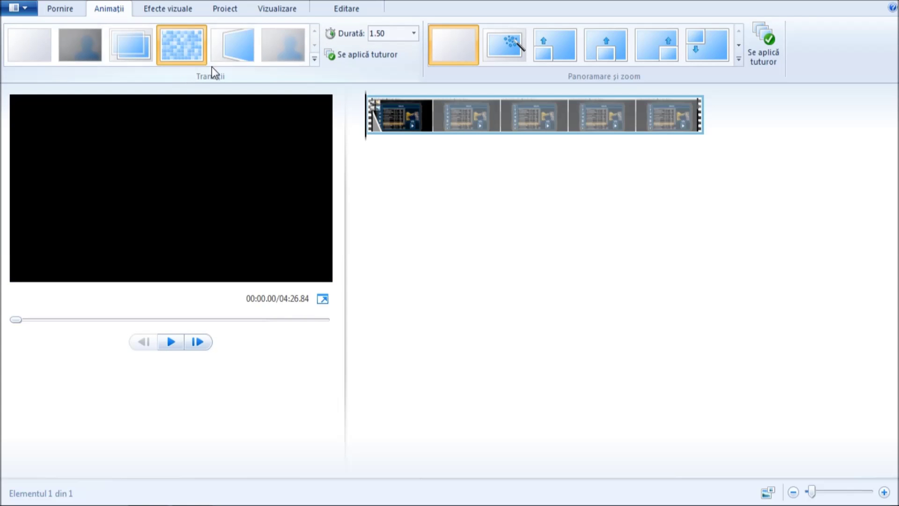
pyautogui.moveTo(187, 39)
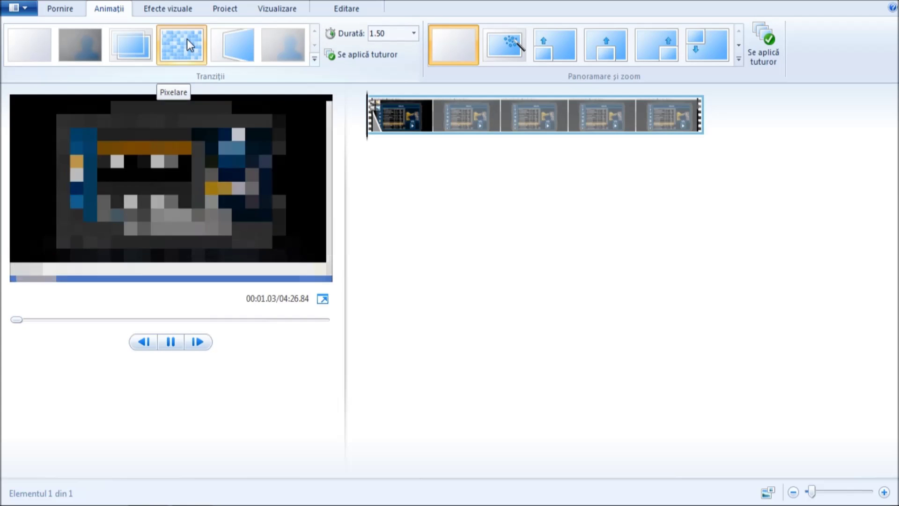
# Replace the clip's upside-down mirror effect with the visual effect that lays a curved grey shape over the picture
pyautogui.click(169, 9)
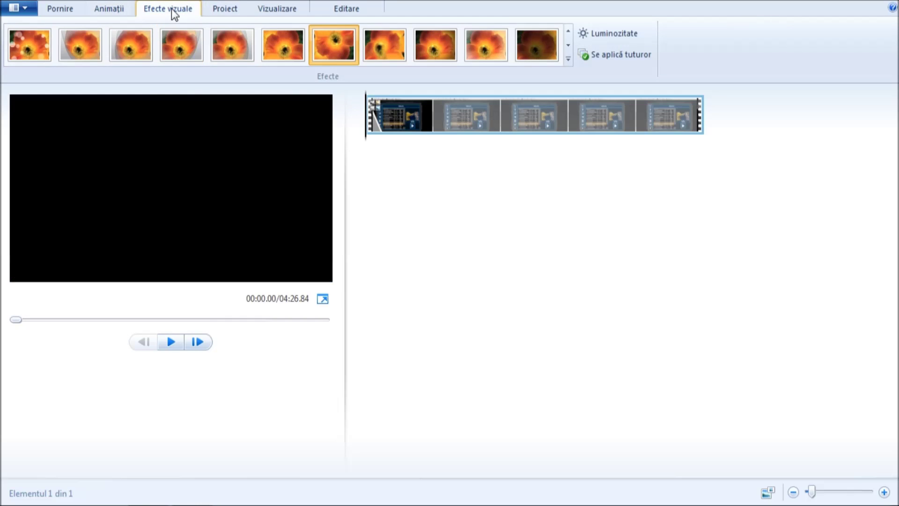
pyautogui.scroll(1, 139, 58)
pyautogui.scroll(-1, 349, 63)
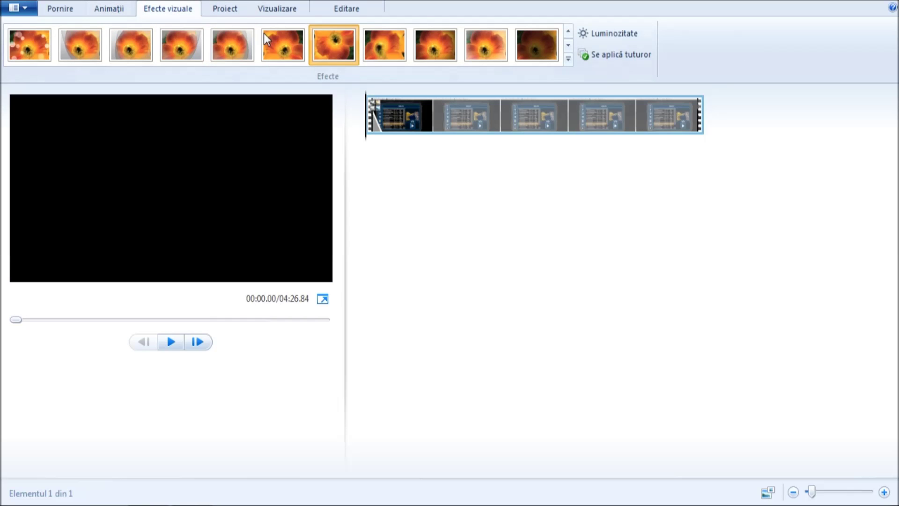
pyautogui.click(167, 47)
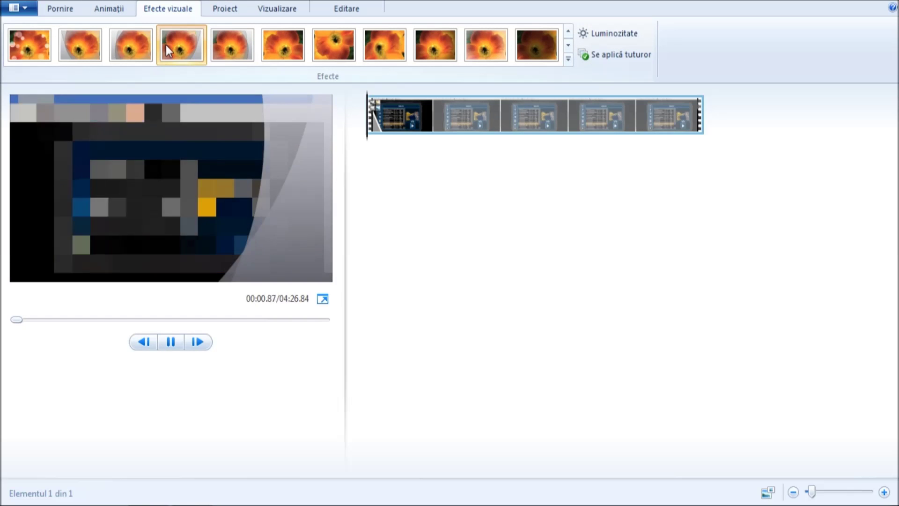
pyautogui.scroll(2, 328, 78)
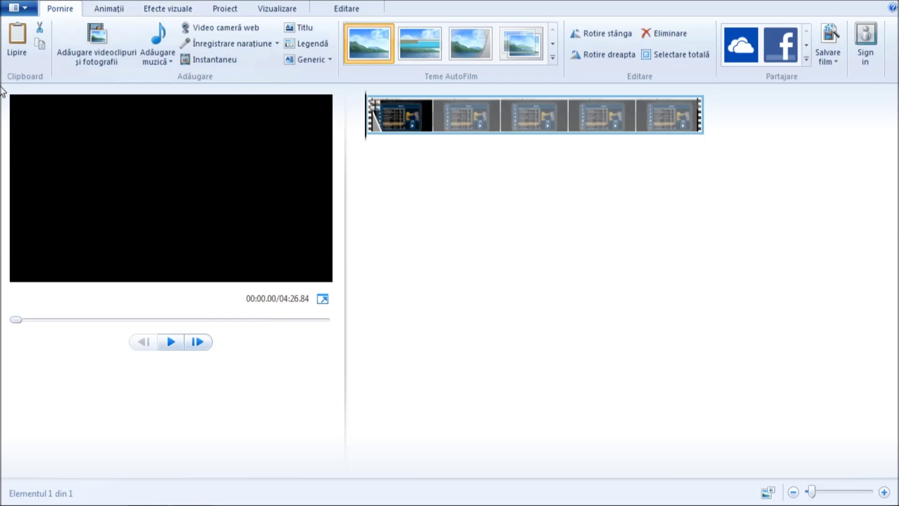